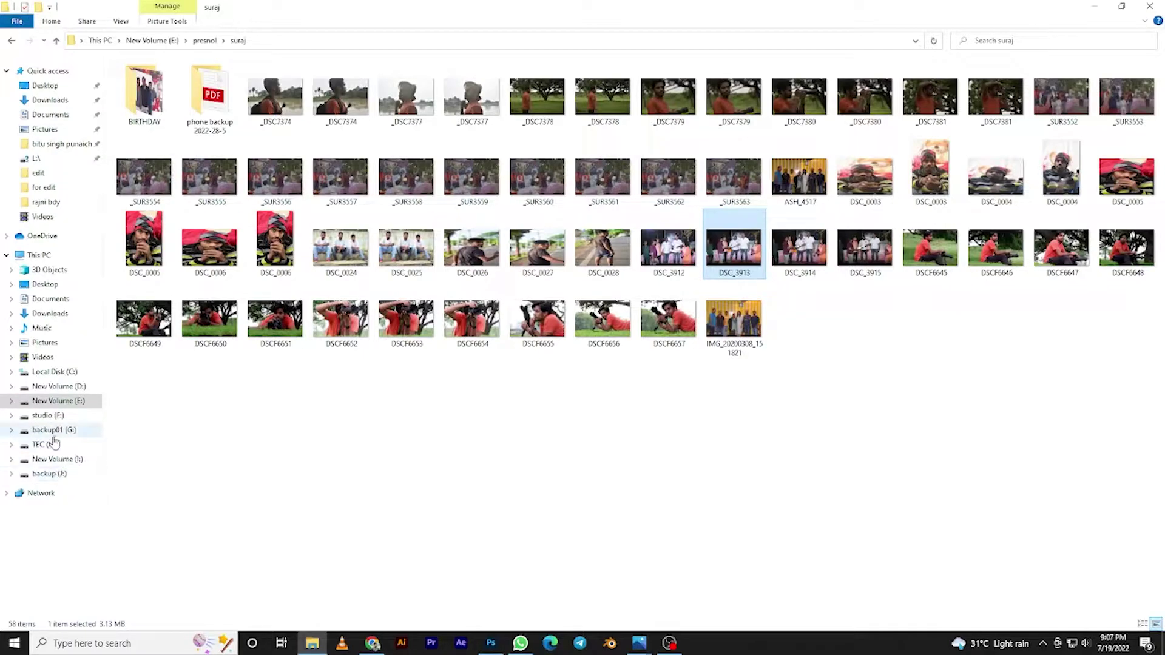
Minimise the photo folder window with Win+D to reveal the desktop
key(super+d)
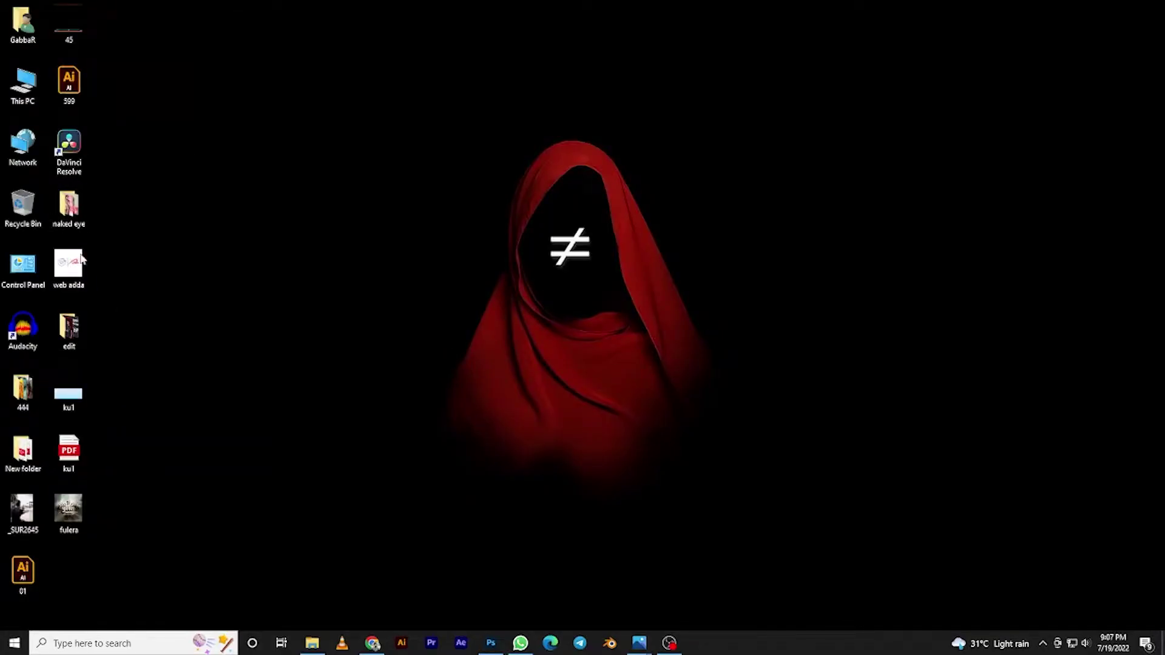
Preview 01 afroj.jpg in Photos, then open the raw portrait IMG_3930 in Camera Raw
double_click(73, 328)
double_click(271, 206)
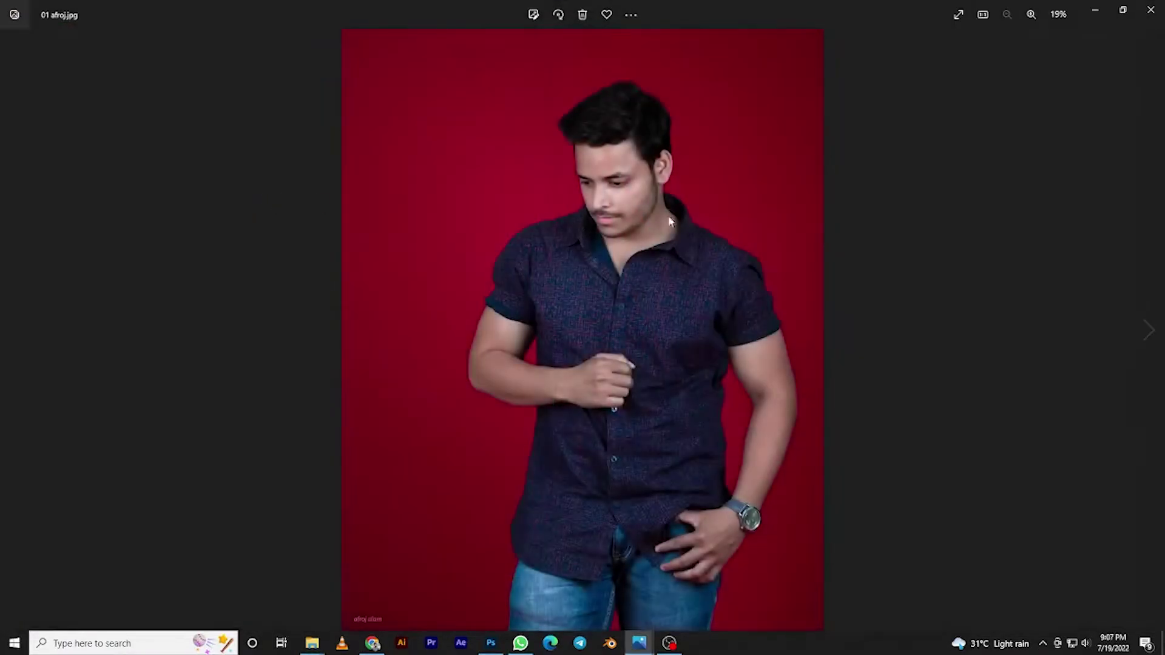
click(1151, 10)
click(326, 210)
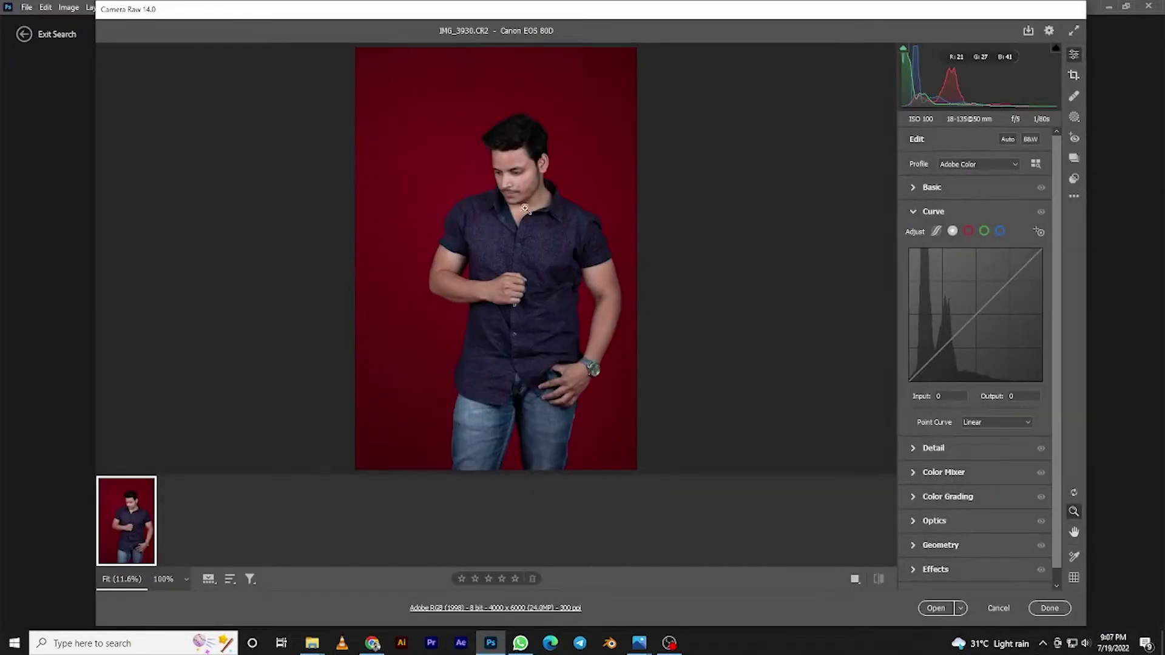
Inspect the cheek acne zoomed in within Camera Raw, then open the portrait in Photoshop
drag(515, 168, 658, 130)
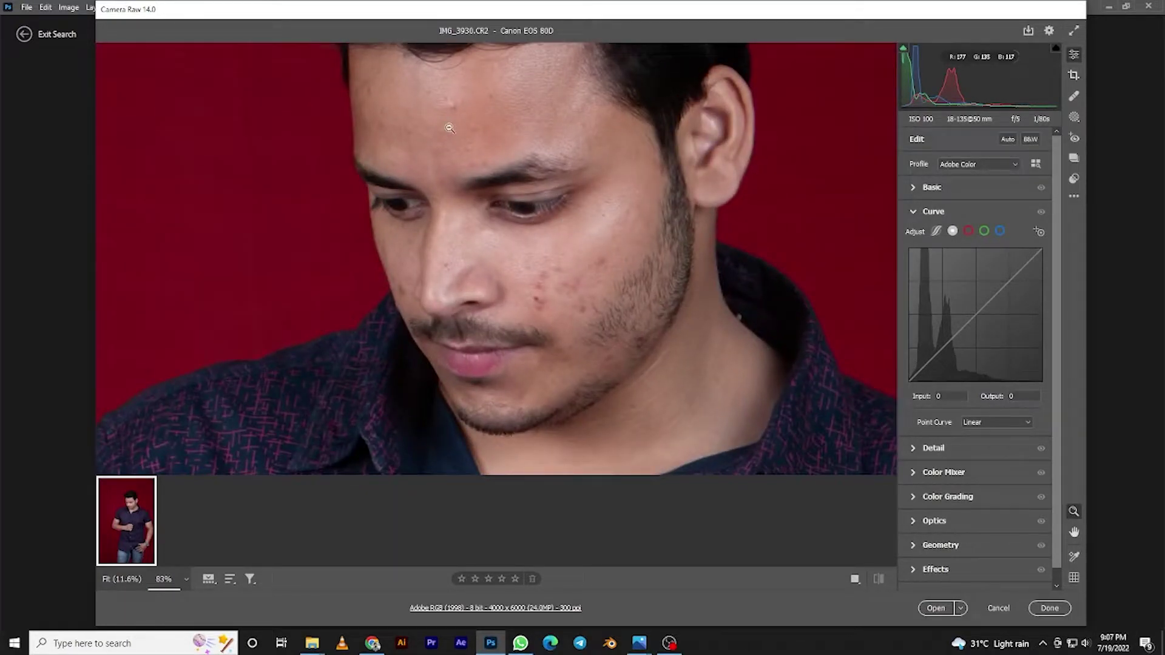
scroll(449, 129, up, 2)
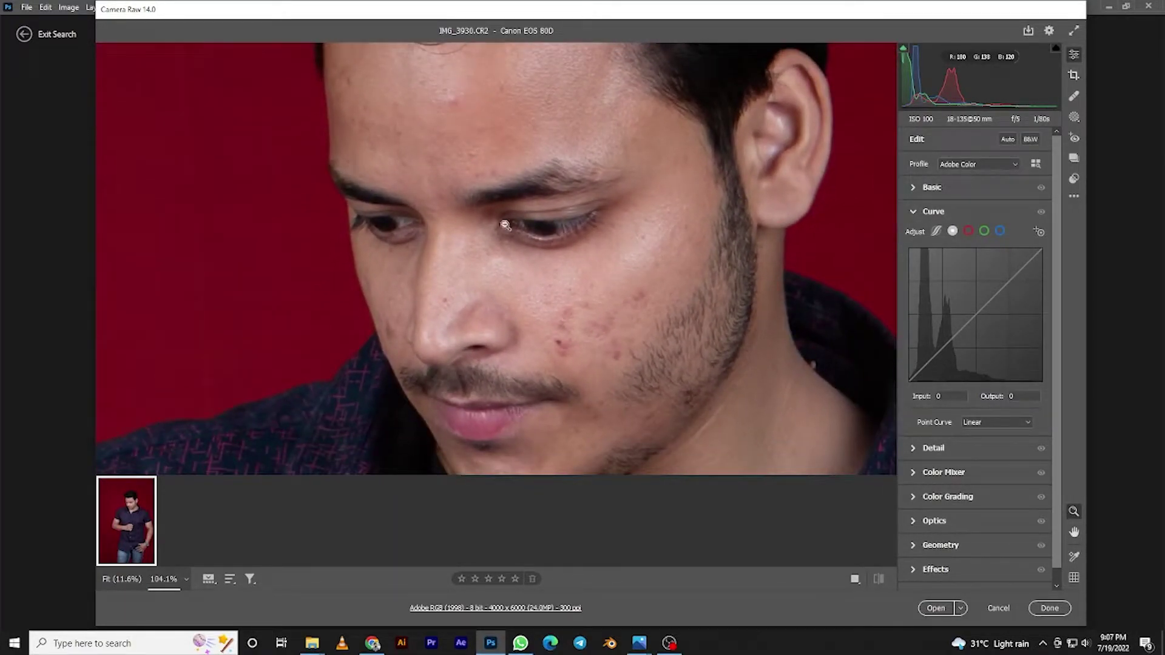
scroll(471, 131, down, 3)
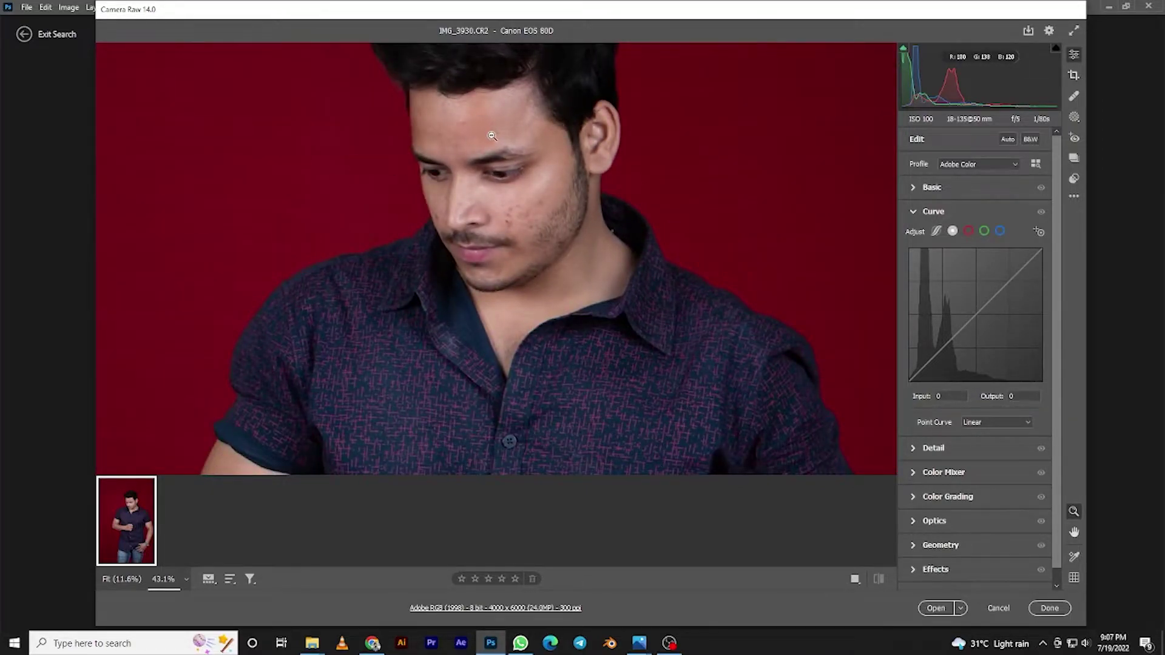
drag(492, 136, 493, 234)
key(z)
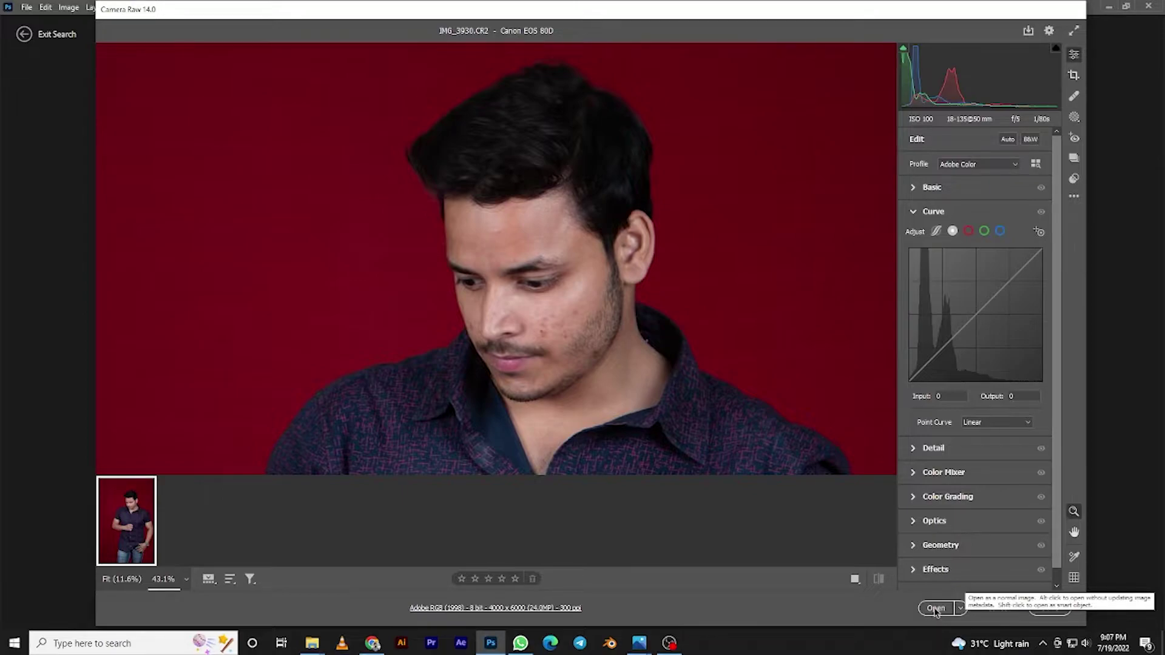
click(936, 609)
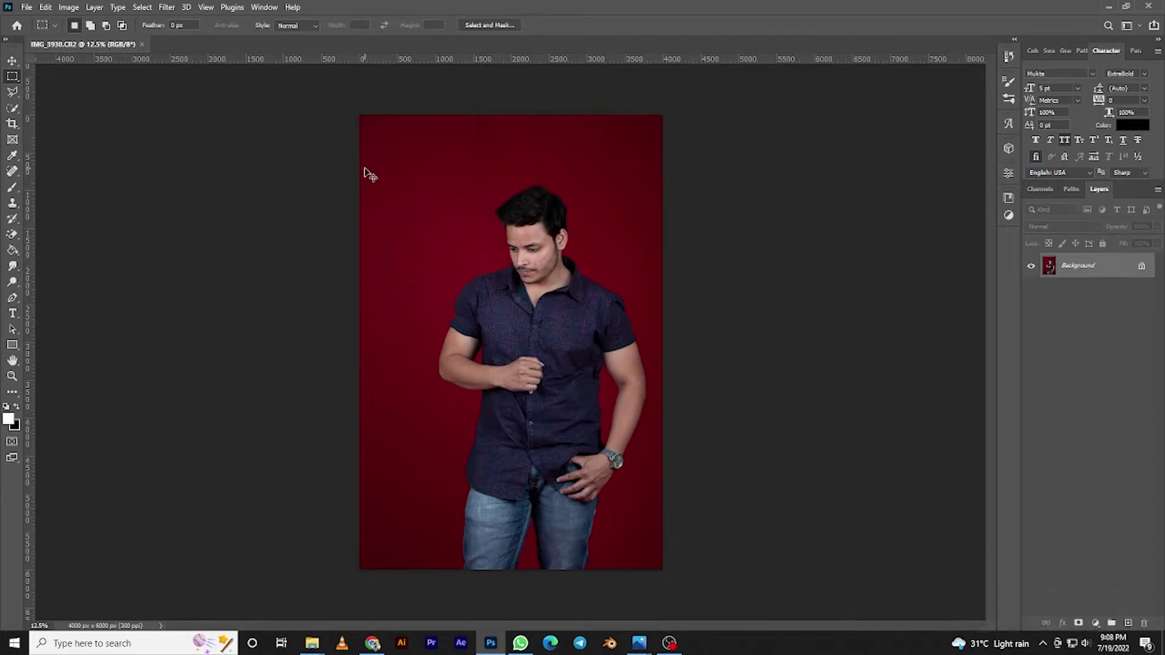
Check the portrait at different zooms, then duplicate the Background layer as Background copy
key(ctrl+plus)
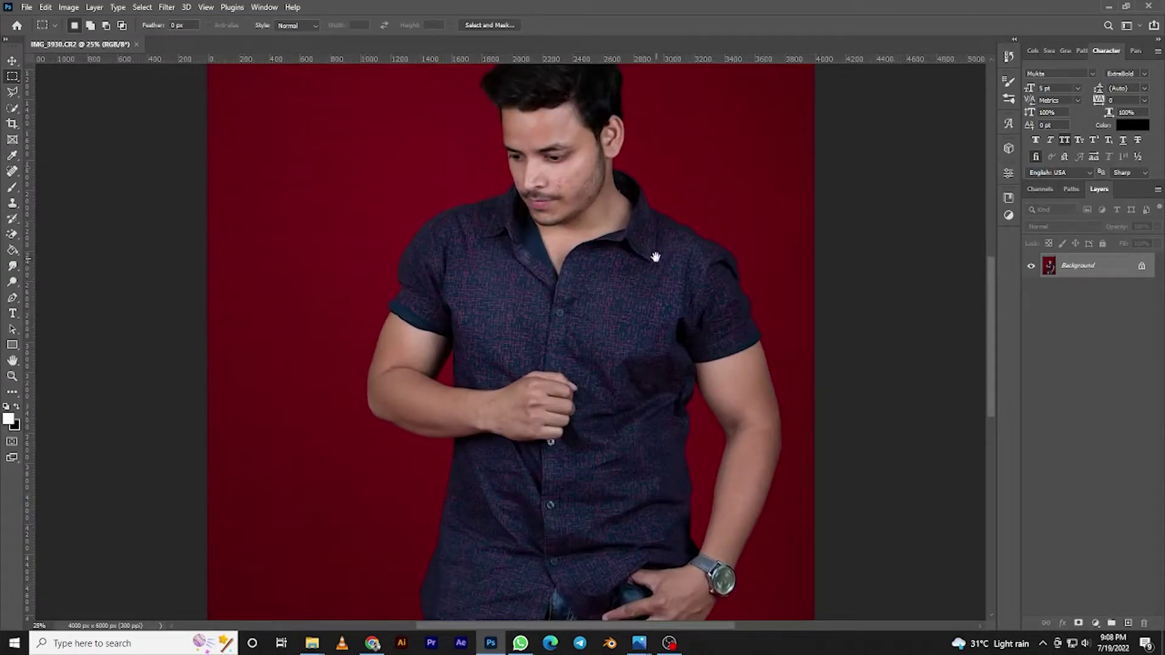
scroll(656, 258, up, 4)
scroll(585, 305, up, 1)
key(ctrl+minus)
key(ctrl+minus)
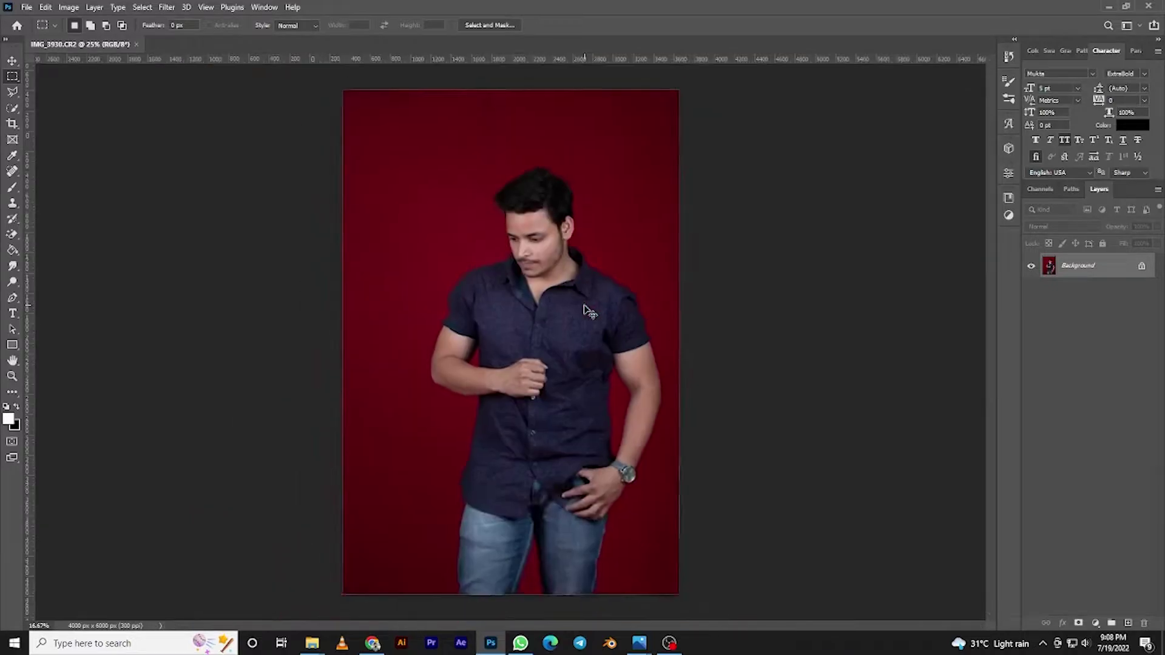
key(ctrl+minus)
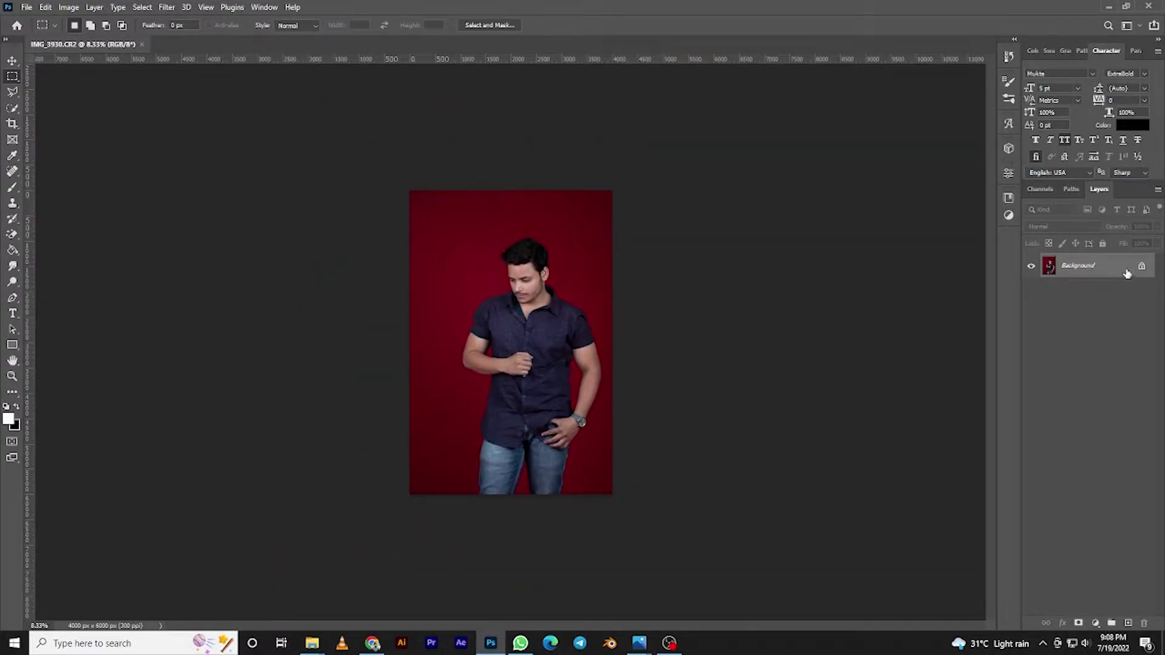
drag(1117, 267, 1129, 624)
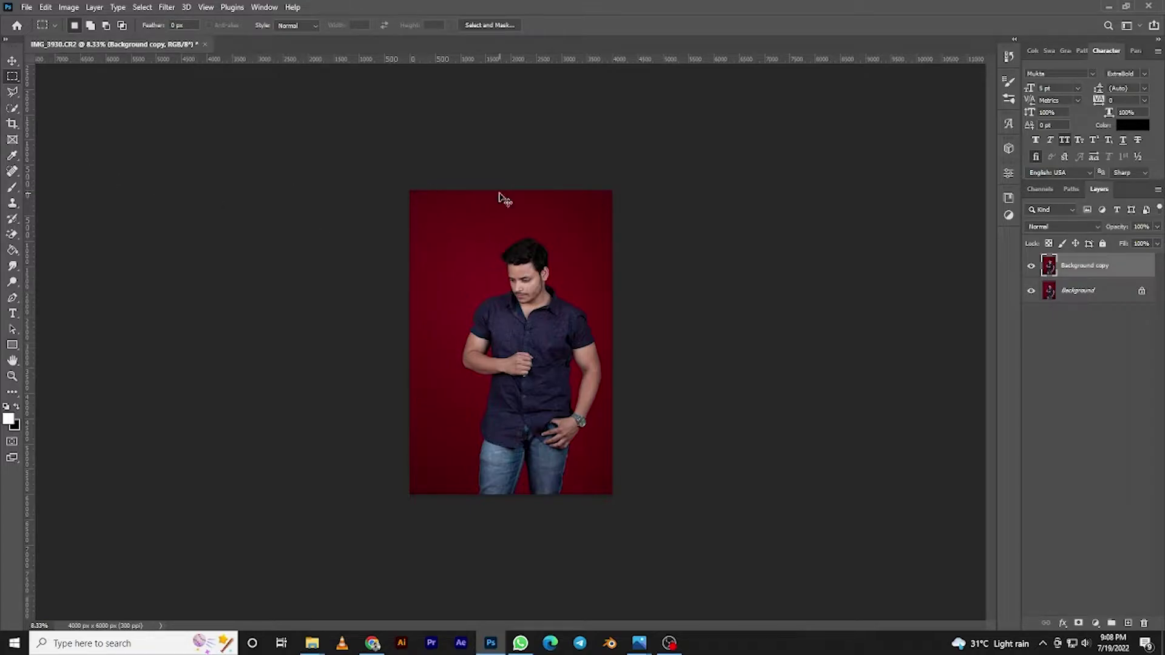
Zoom in and pan to frame the man's face and hair, with the Spot Healing Brush selected
key(ctrl+plus)
key(ctrl+plus)
key(ctrl+plus)
key(ctrl+plus)
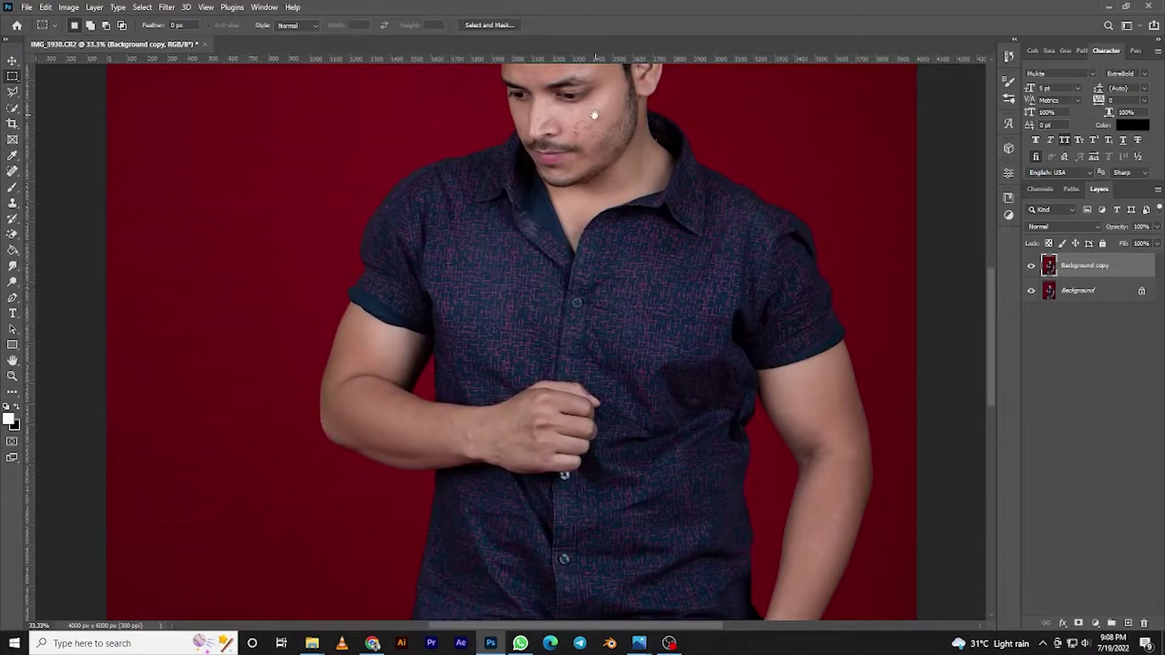
drag(595, 114, 581, 268)
key(ctrl+plus)
key(ctrl+plus)
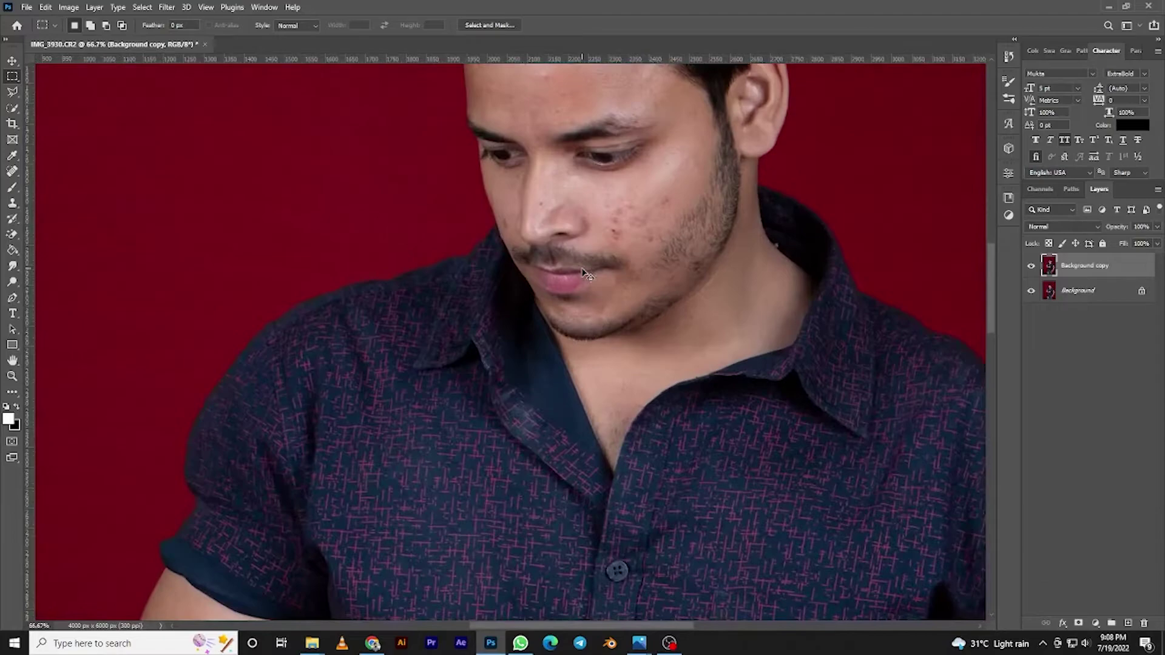
drag(576, 259, 566, 343)
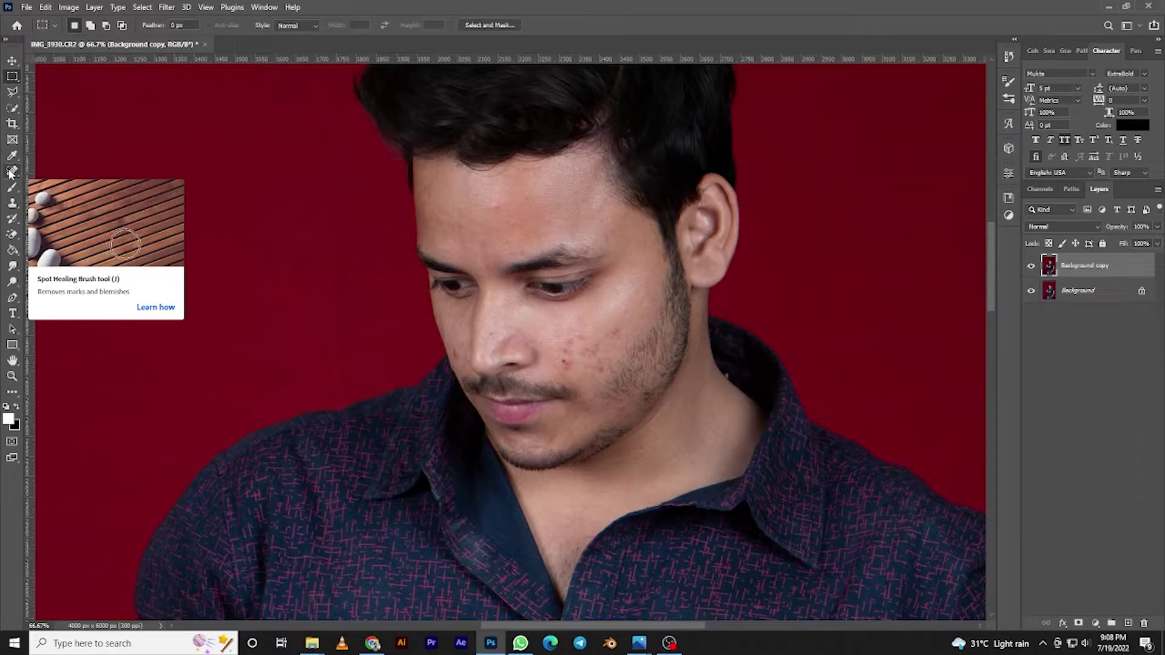
click(11, 172)
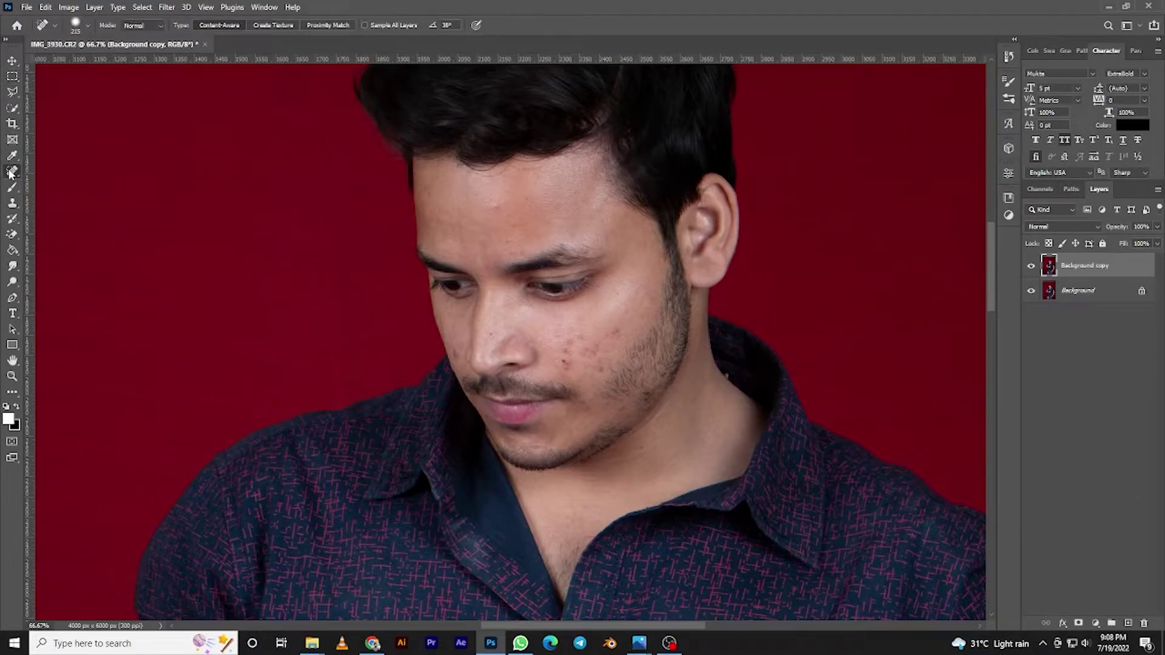
Shrink the Spot Healing Brush to about 36 px for the small acne spots
alt+right_click(504, 215)
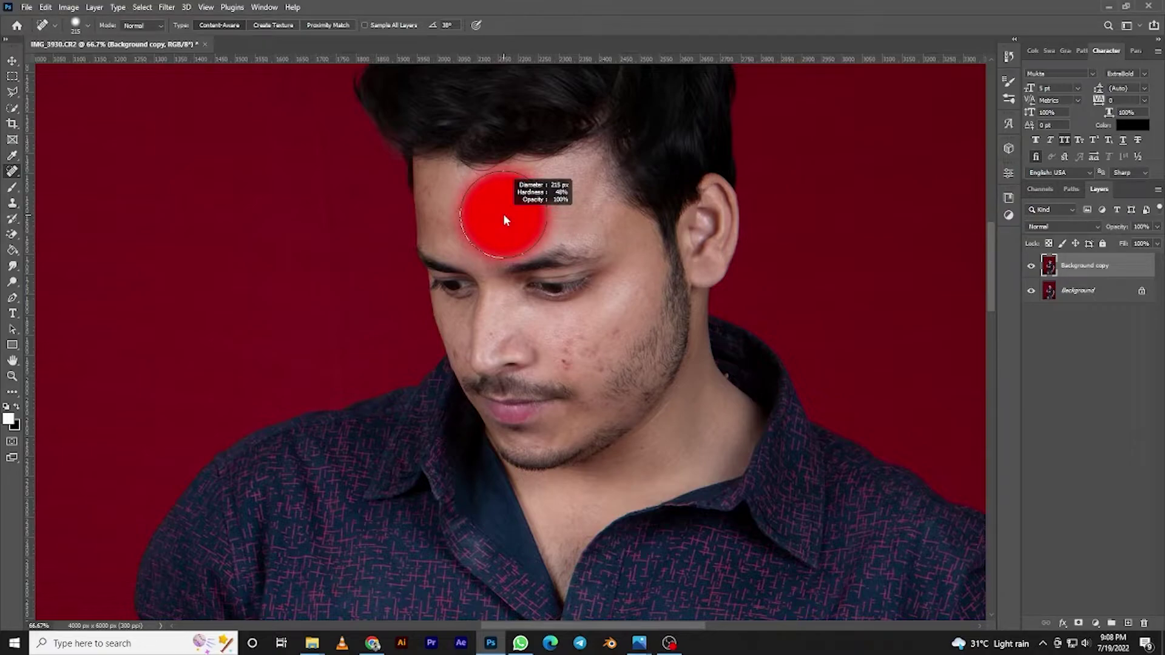
drag(504, 215, 475, 217)
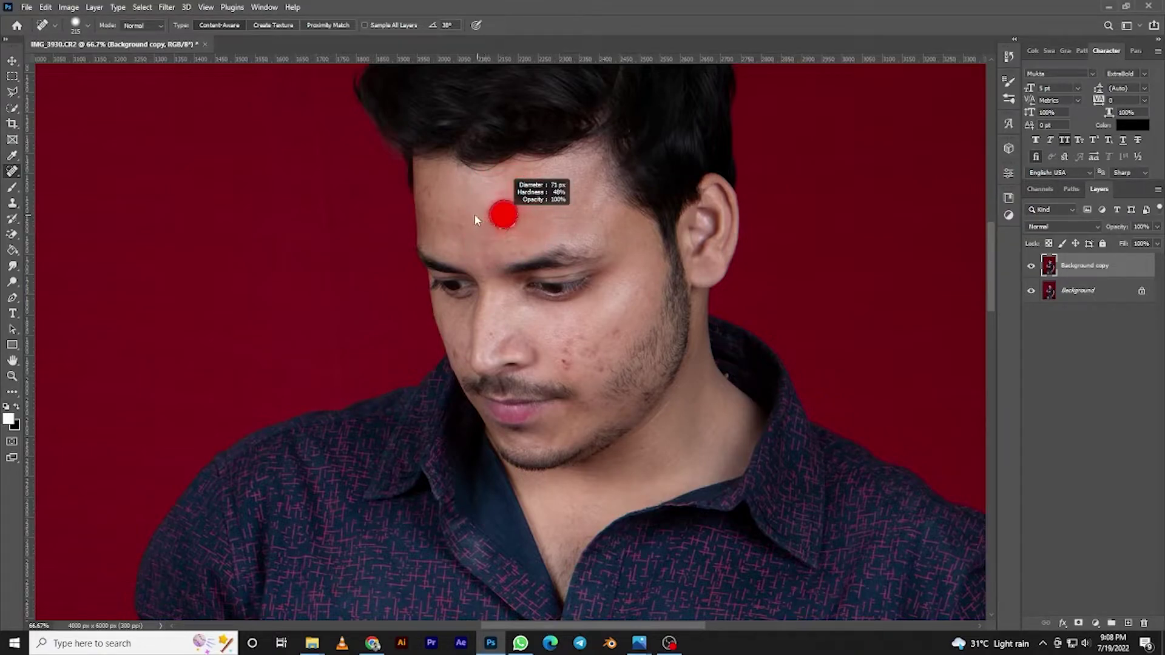
drag(476, 220, 475, 220)
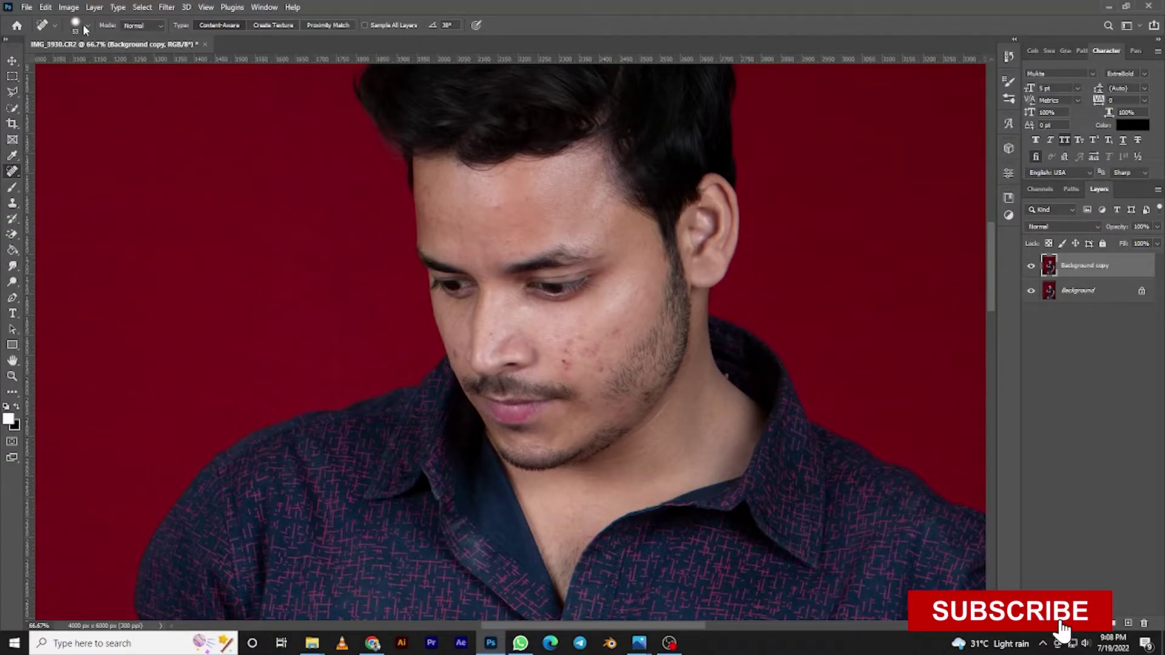
click(86, 26)
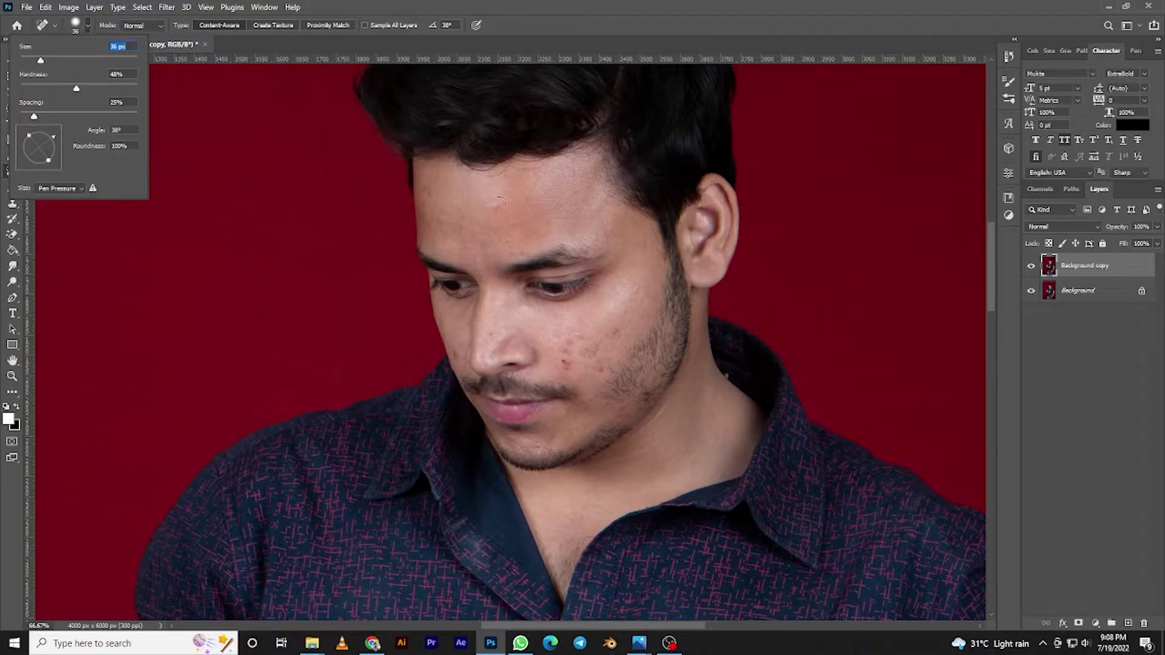
click(89, 26)
click(89, 25)
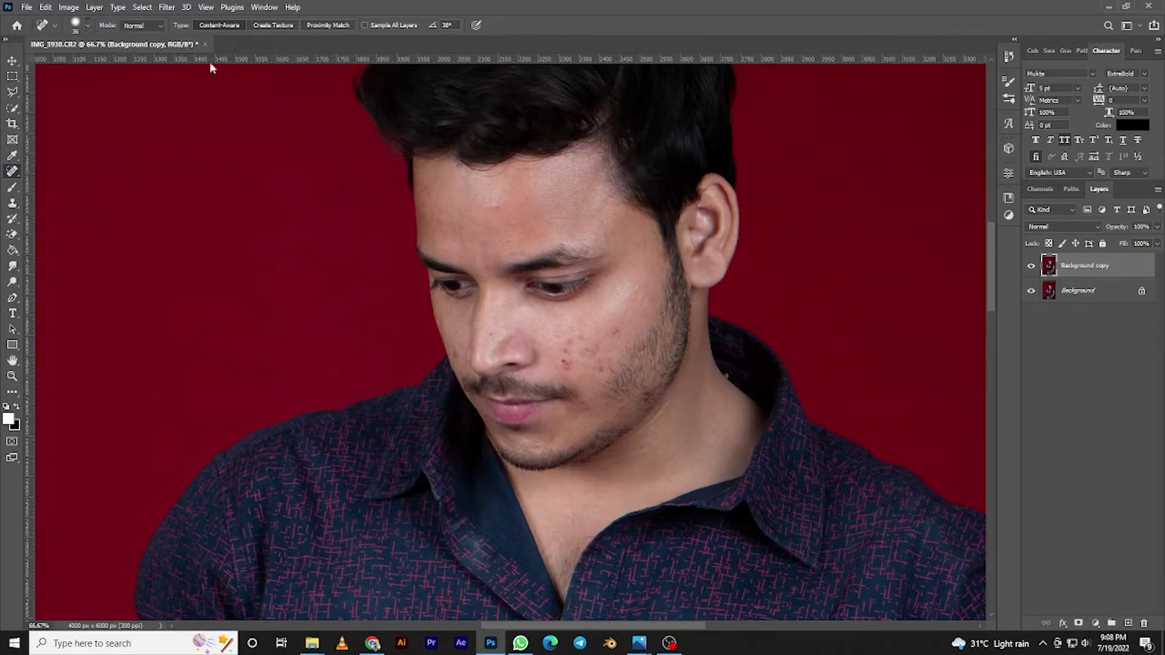
key(ctrl+plus)
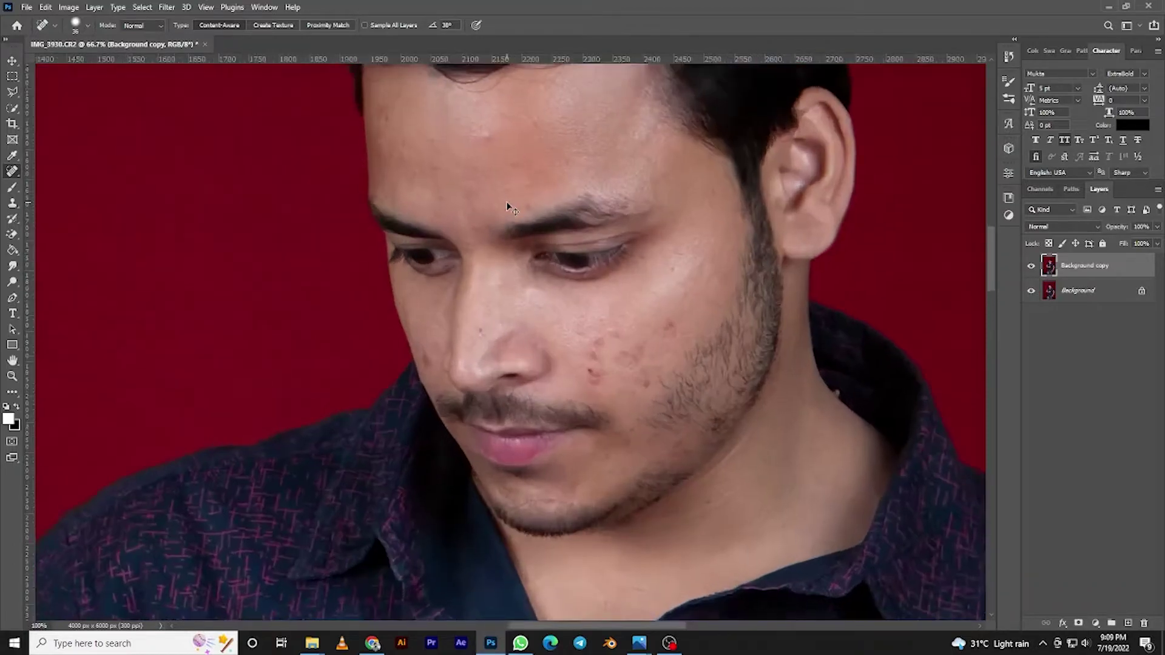
Zoom in on the forehead, shrink the brush to about 21 px, and heal the first forehead blemishes
key(ctrl+plus)
key(ctrl+plus)
drag(481, 188, 452, 385)
mouse_move(486, 152)
mouse_down()
mouse_move(502, 270)
mouse_move(527, 280)
mouse_up()
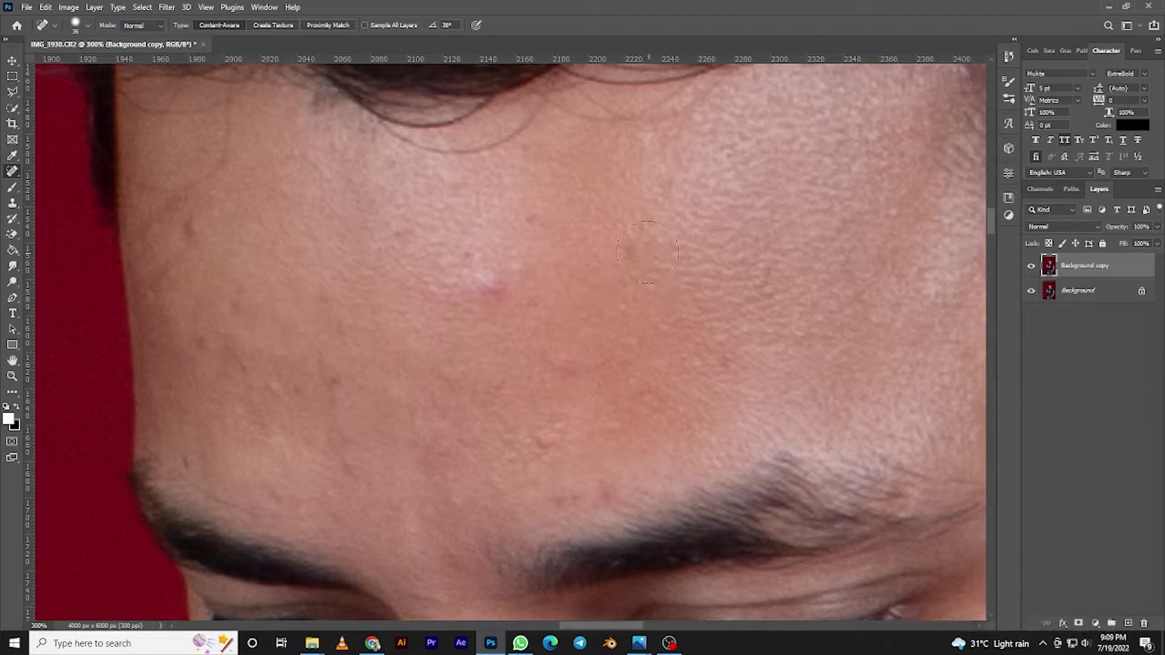
drag(304, 228, 289, 229)
click(187, 227)
click(201, 343)
click(328, 295)
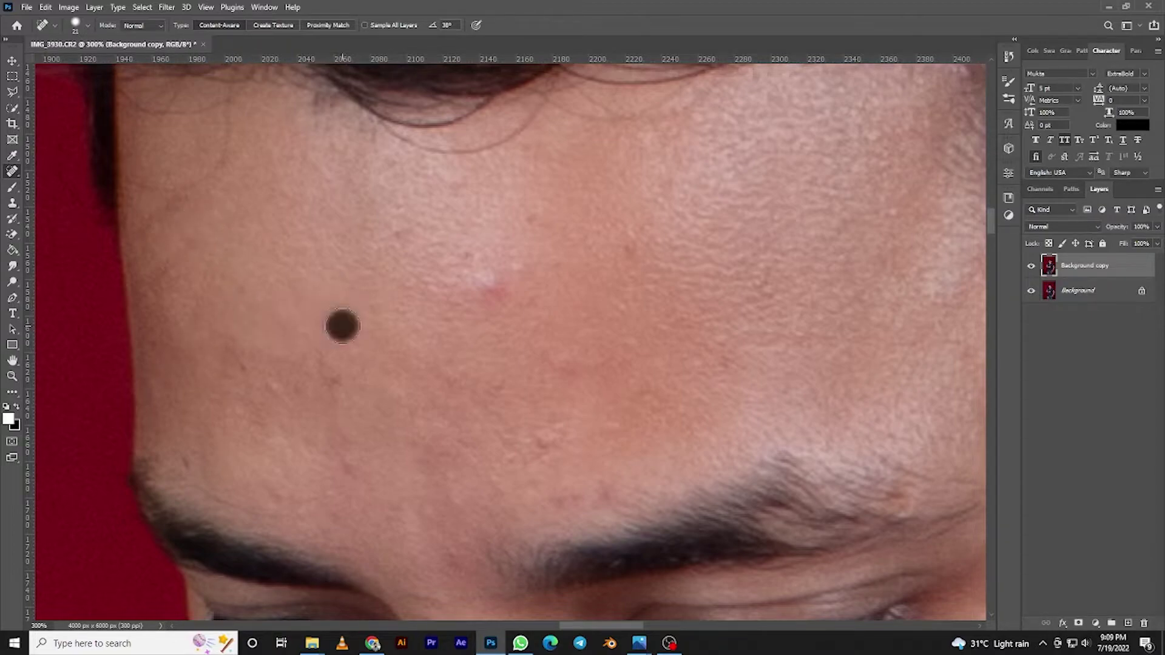
click(493, 288)
click(489, 290)
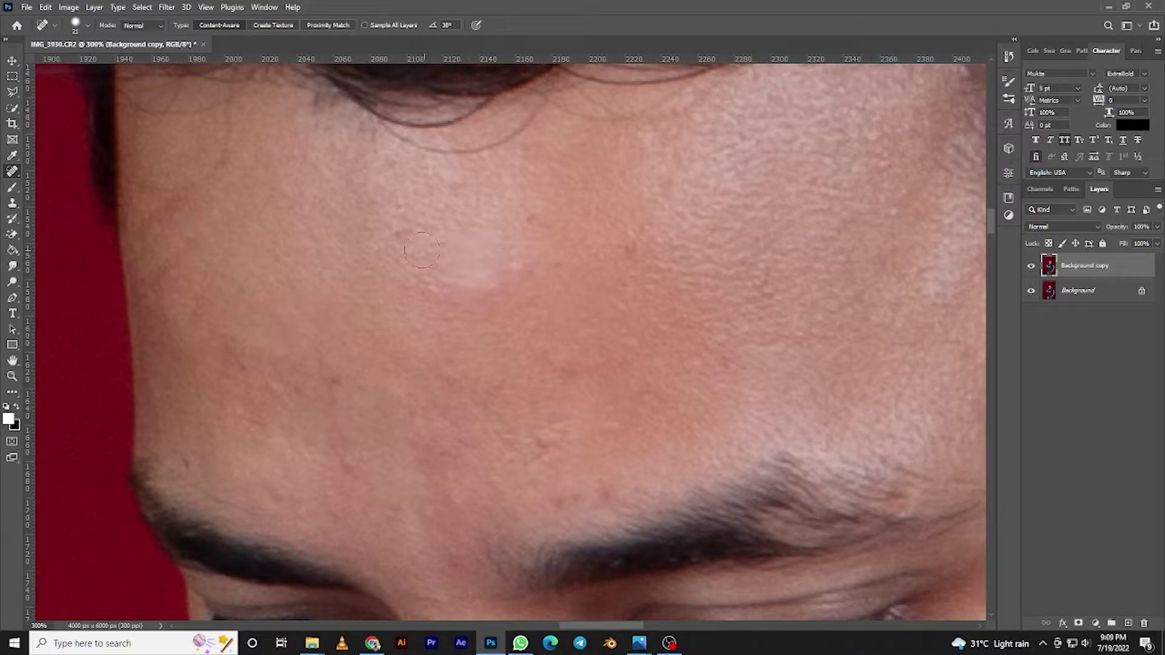
Heal the remaining small spots across the lower forehead and above the eyebrow
click(527, 219)
click(629, 249)
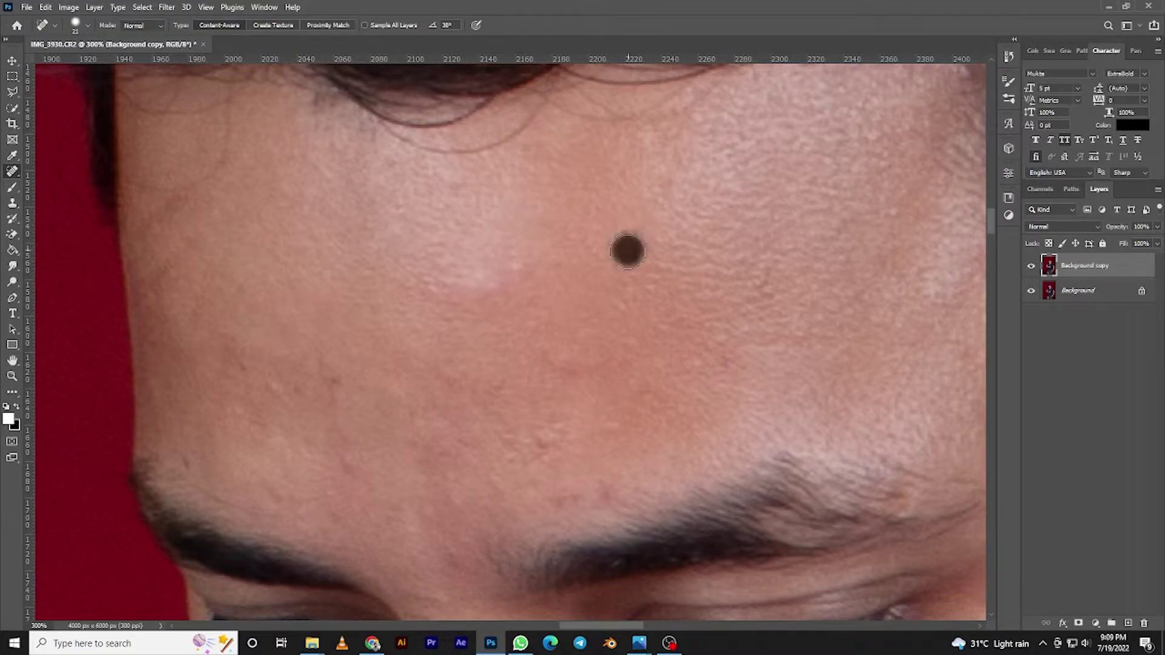
click(545, 443)
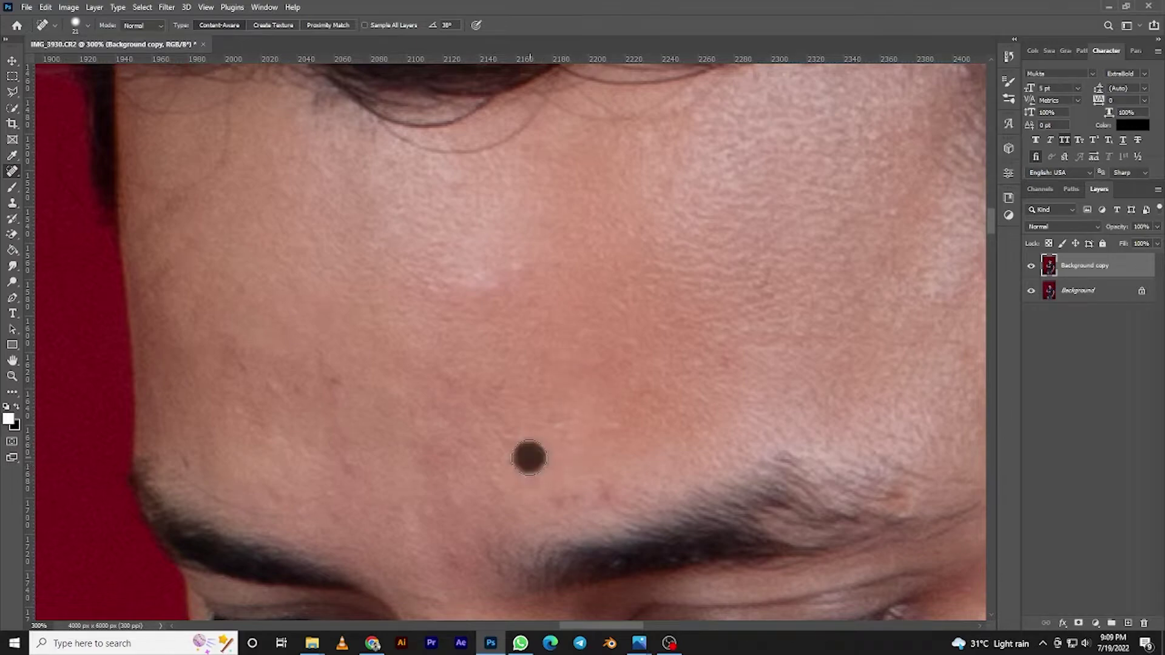
click(510, 447)
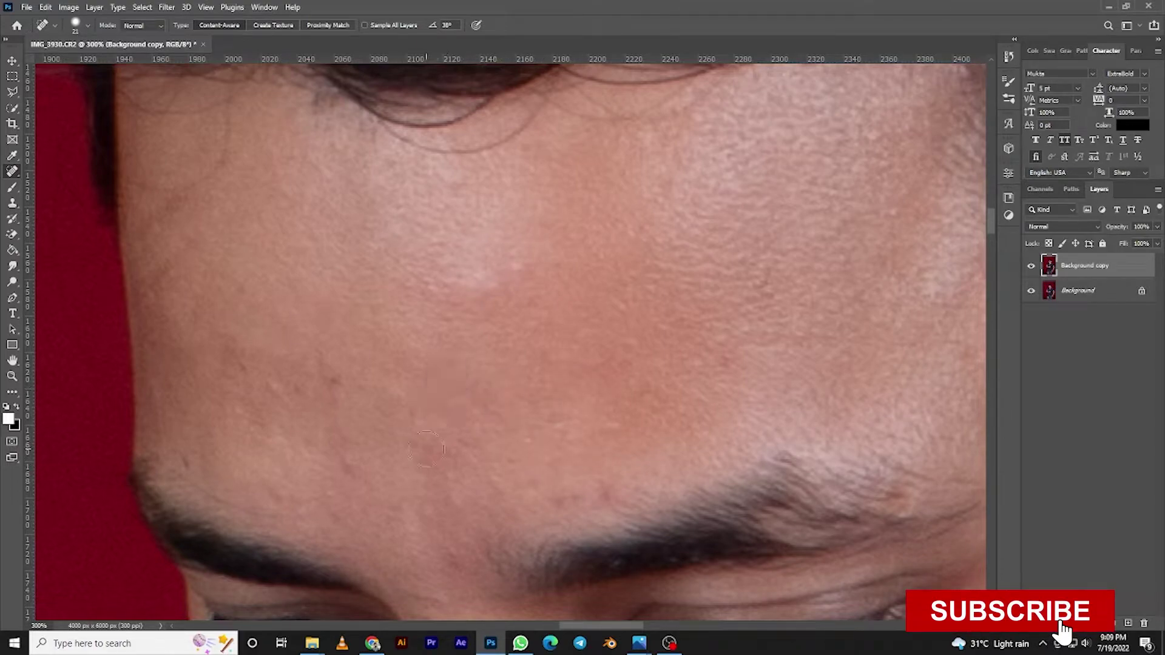
click(426, 449)
click(318, 454)
click(345, 447)
click(329, 375)
click(293, 392)
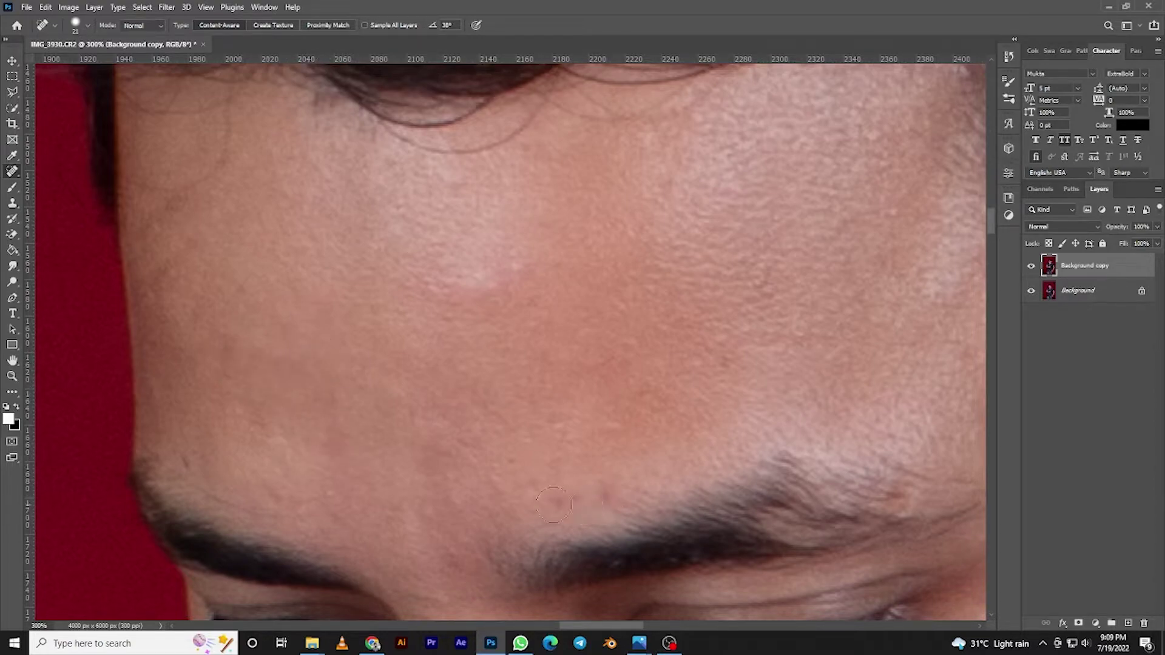
click(606, 495)
Heal the dark spot and red blemishes on the cheek beside the eye
drag(764, 424, 440, 354)
drag(678, 361, 700, 261)
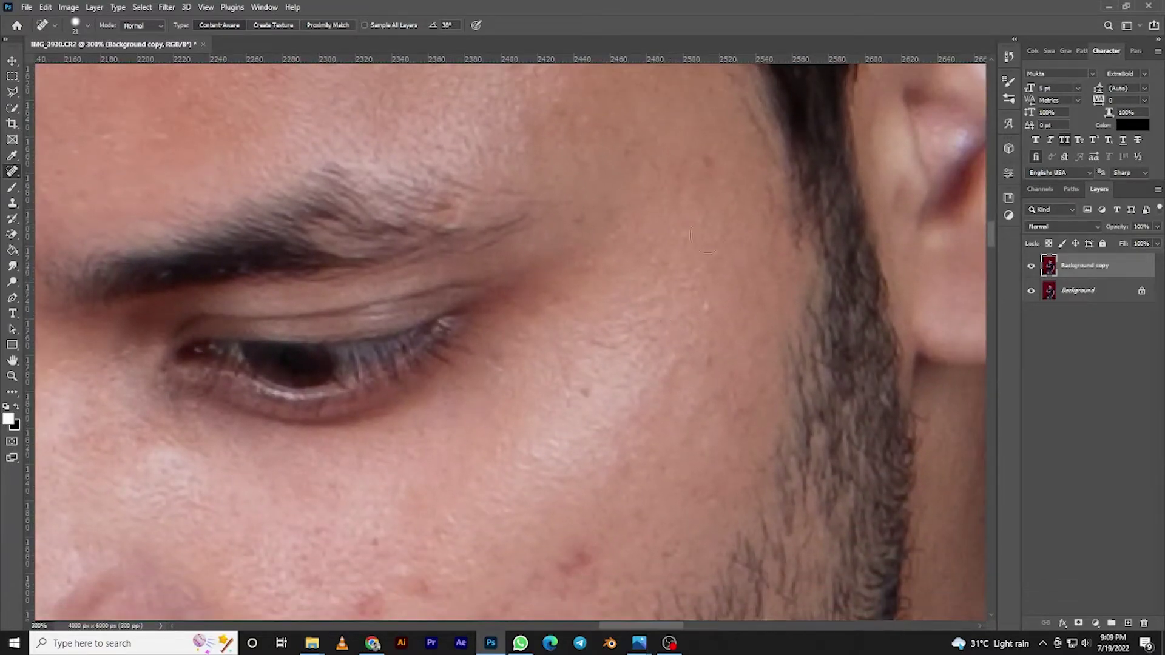
click(586, 217)
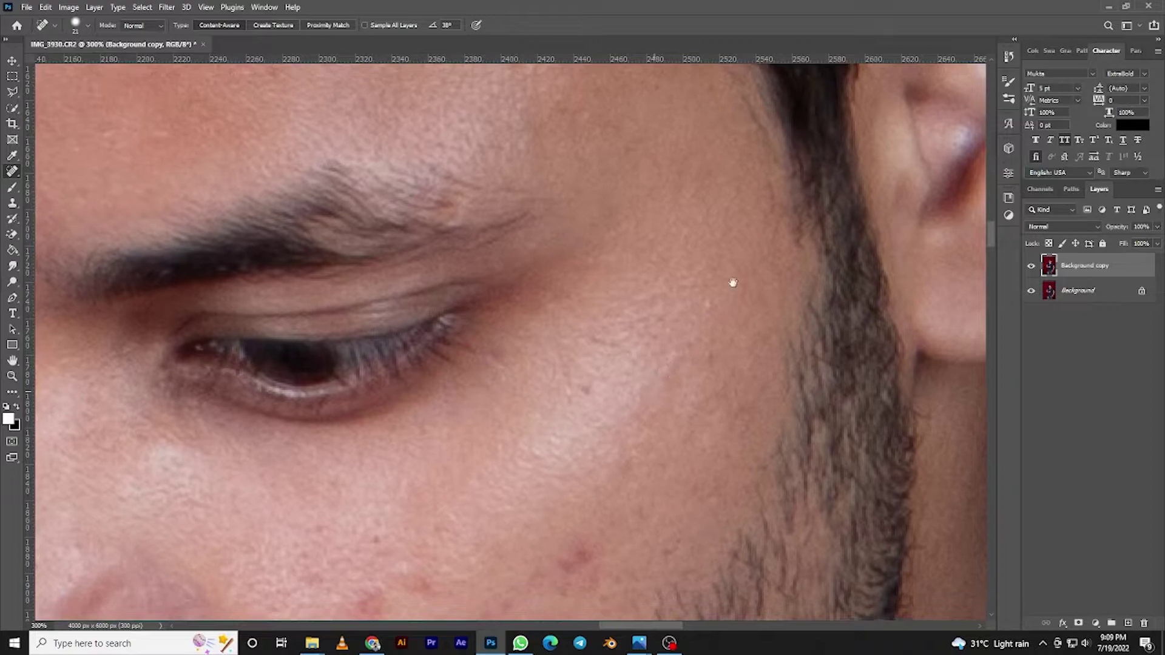
drag(637, 389, 756, 243)
click(709, 243)
click(697, 414)
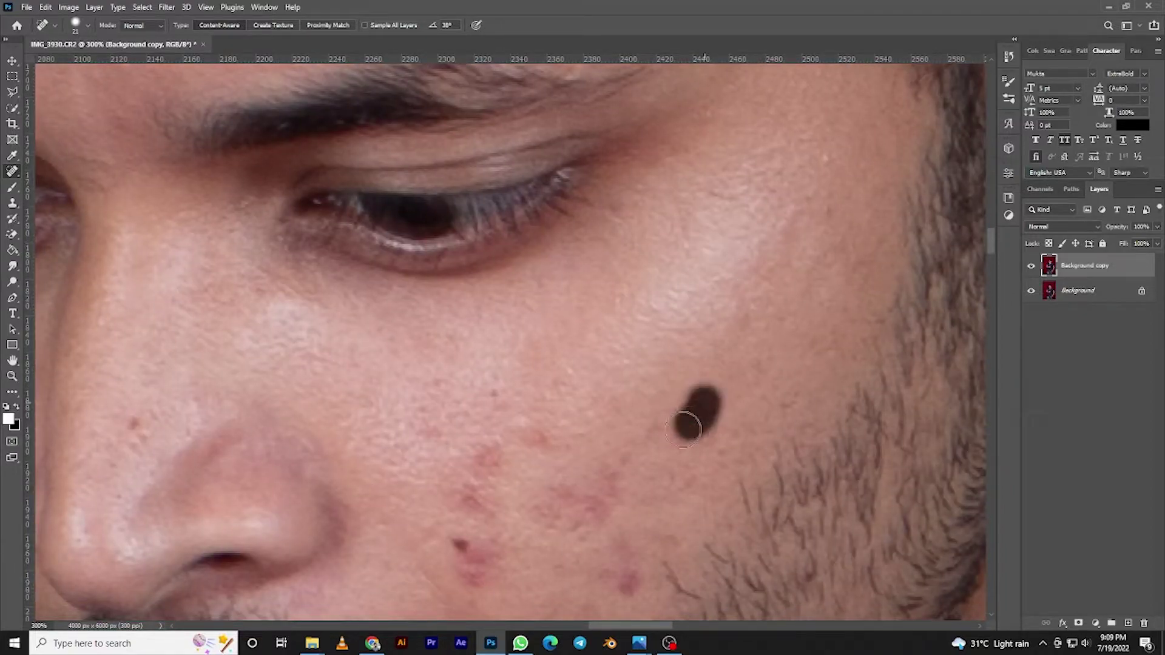
click(758, 367)
click(710, 429)
drag(648, 428, 699, 386)
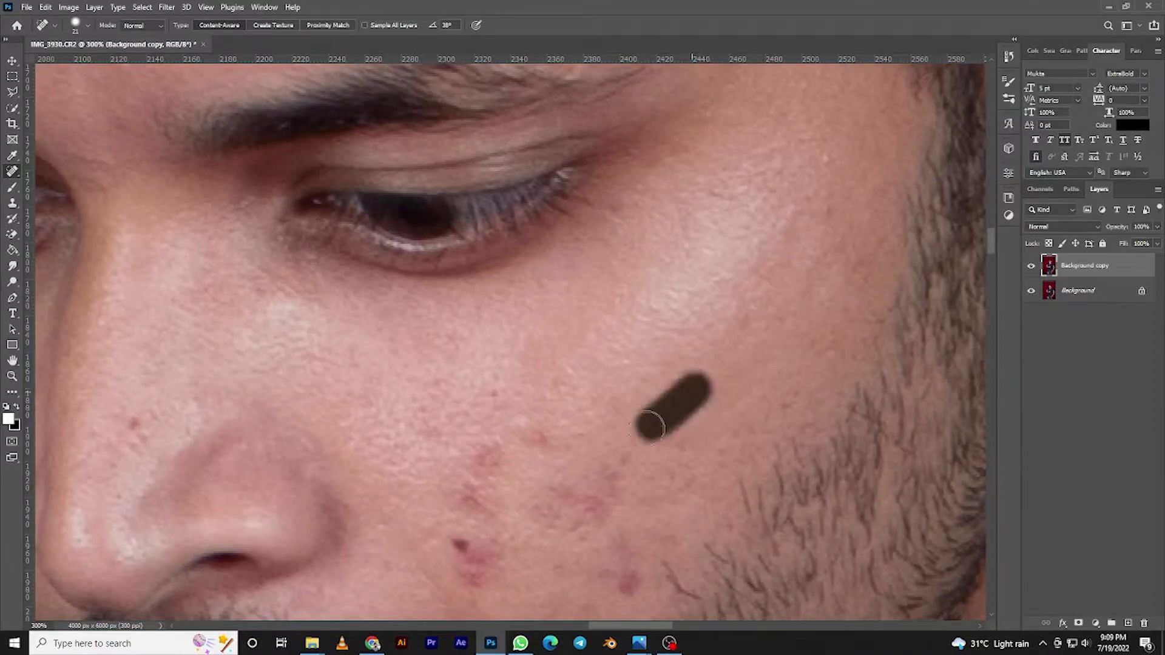
drag(699, 444, 807, 263)
drag(723, 363, 731, 431)
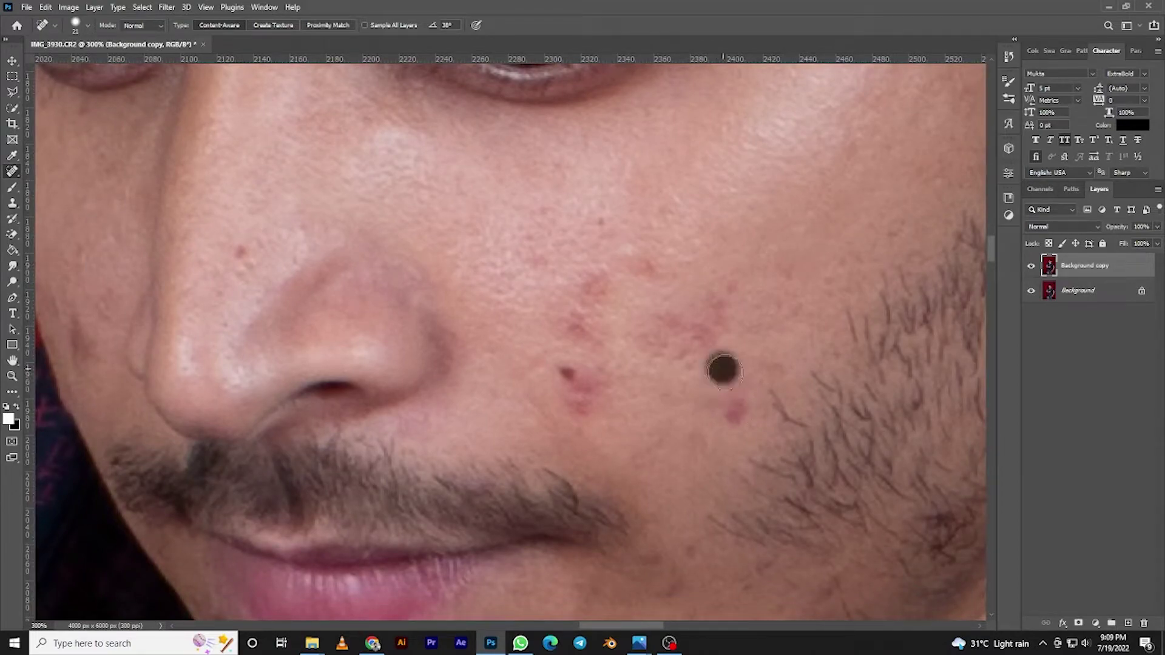
click(711, 403)
Heal the remaining clusters and rows of blemishes across the cheek
drag(557, 371, 607, 383)
click(577, 328)
click(598, 289)
click(636, 263)
drag(656, 311, 728, 337)
drag(746, 275, 710, 308)
click(698, 300)
drag(638, 334, 691, 358)
click(796, 313)
drag(753, 302, 786, 261)
click(692, 356)
Heal the spot and dark crease beside the nostril and marks along the cheek edge
click(251, 255)
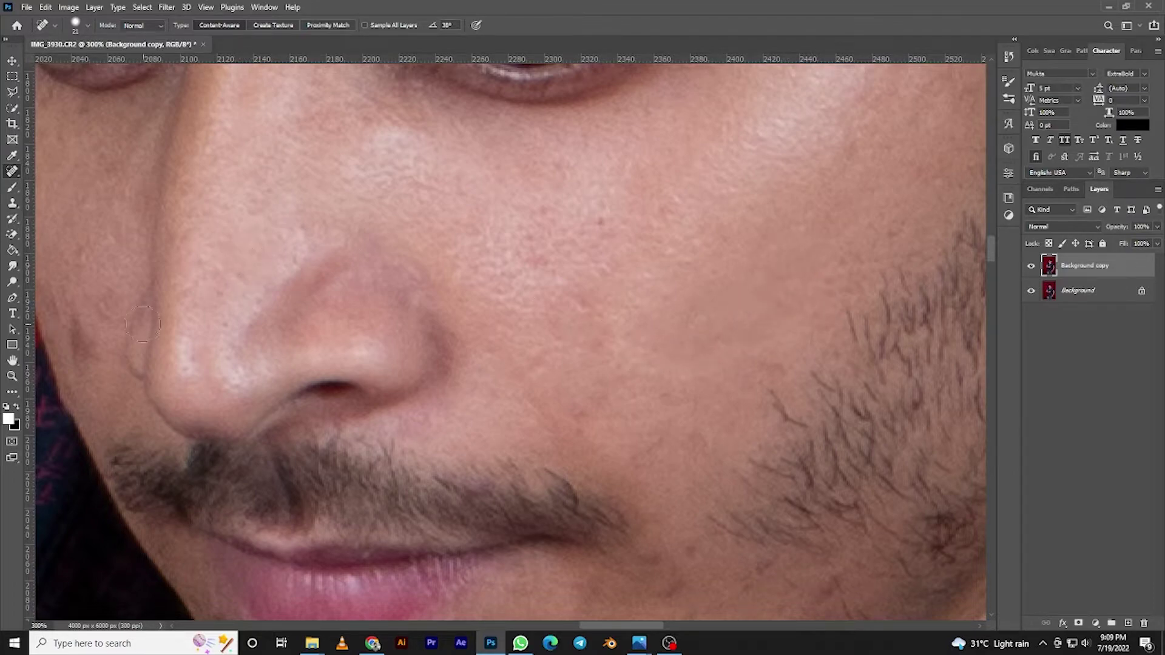
drag(173, 312, 456, 259)
drag(347, 256, 359, 319)
click(364, 272)
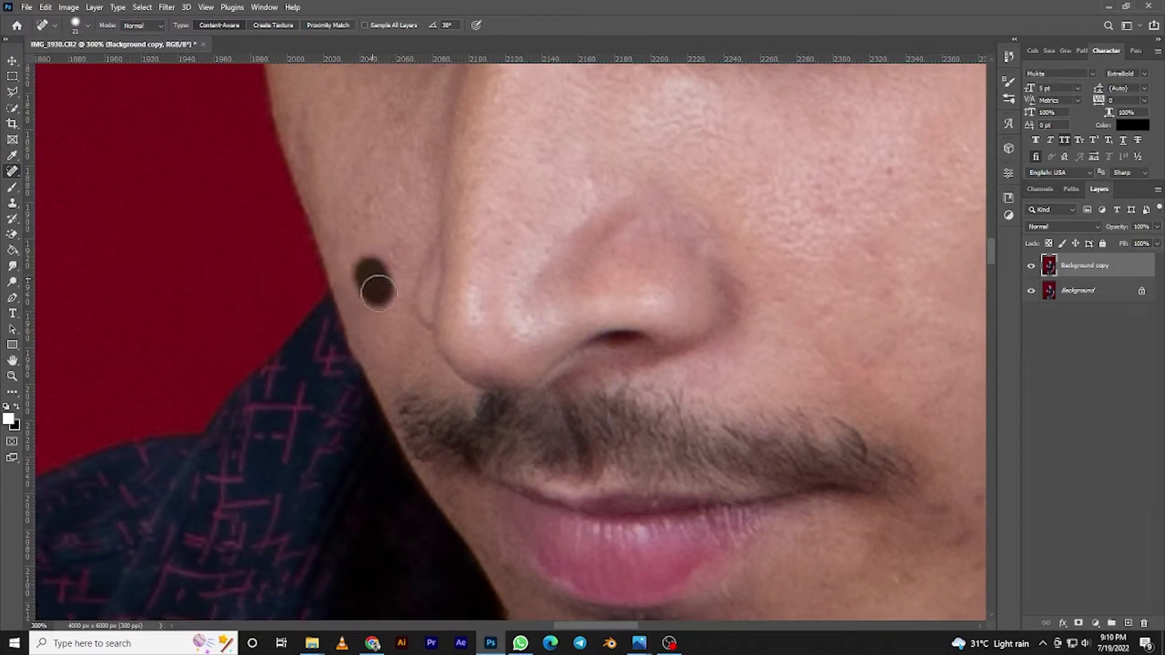
drag(300, 105, 333, 188)
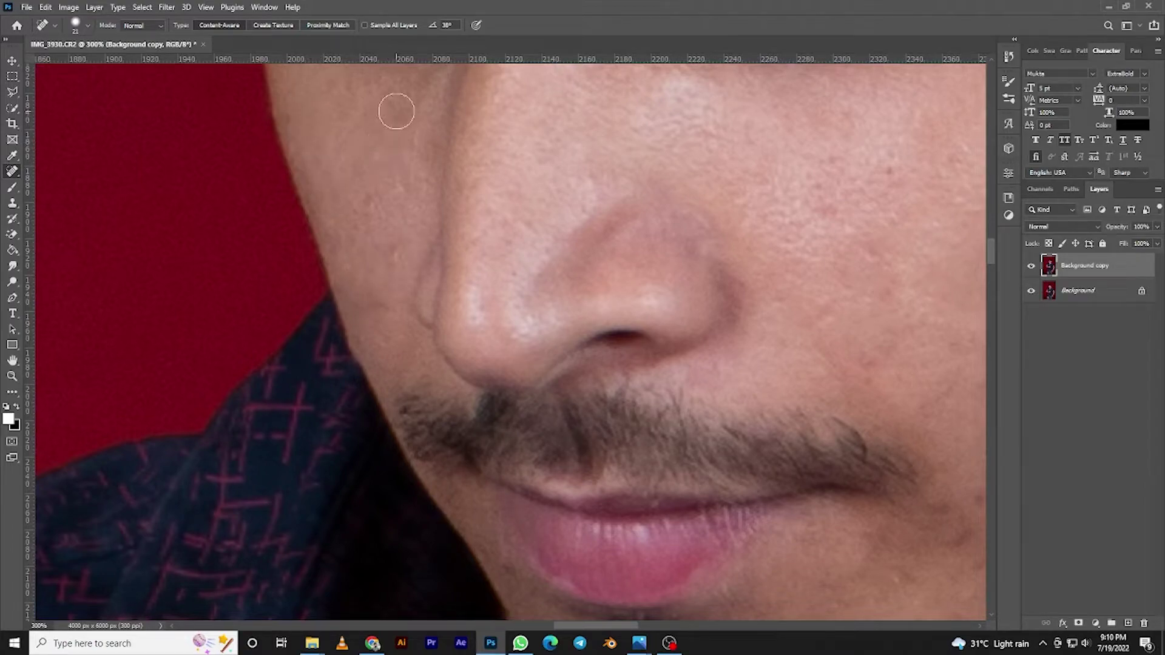
Heal the blemishes on the chin below the lip
mouse_move(978, 470)
mouse_down()
mouse_move(571, 209)
mouse_move(539, 202)
mouse_move(541, 267)
mouse_up()
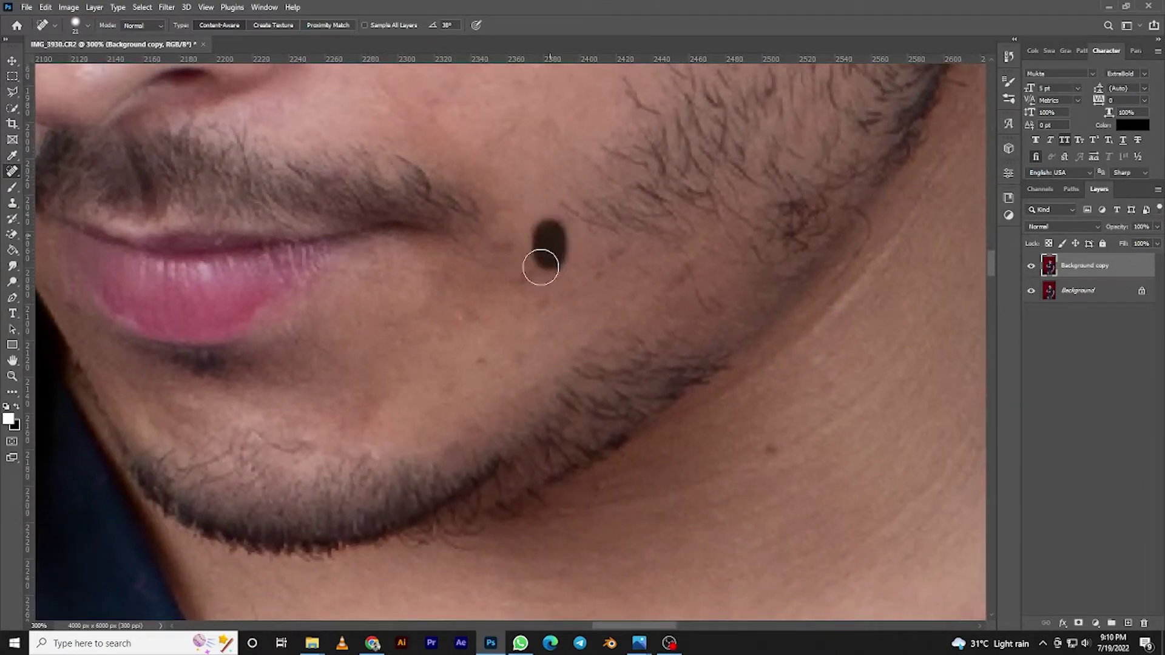
mouse_move(542, 357)
mouse_down()
mouse_move(491, 364)
mouse_move(471, 334)
mouse_up()
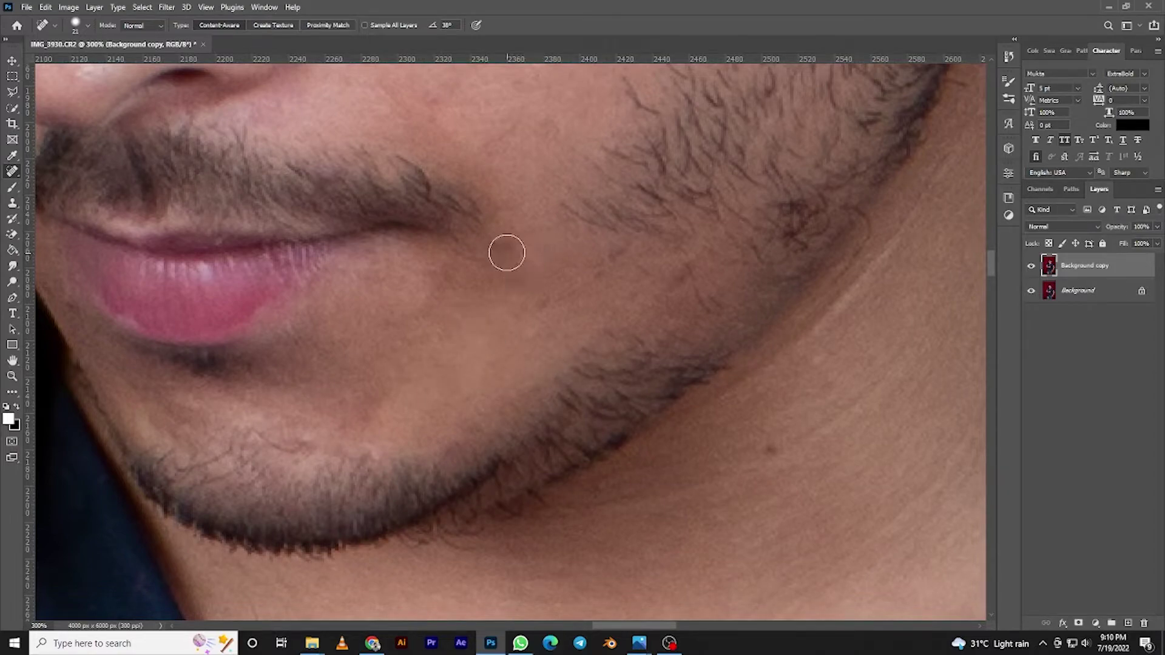
scroll(549, 298, down, 2)
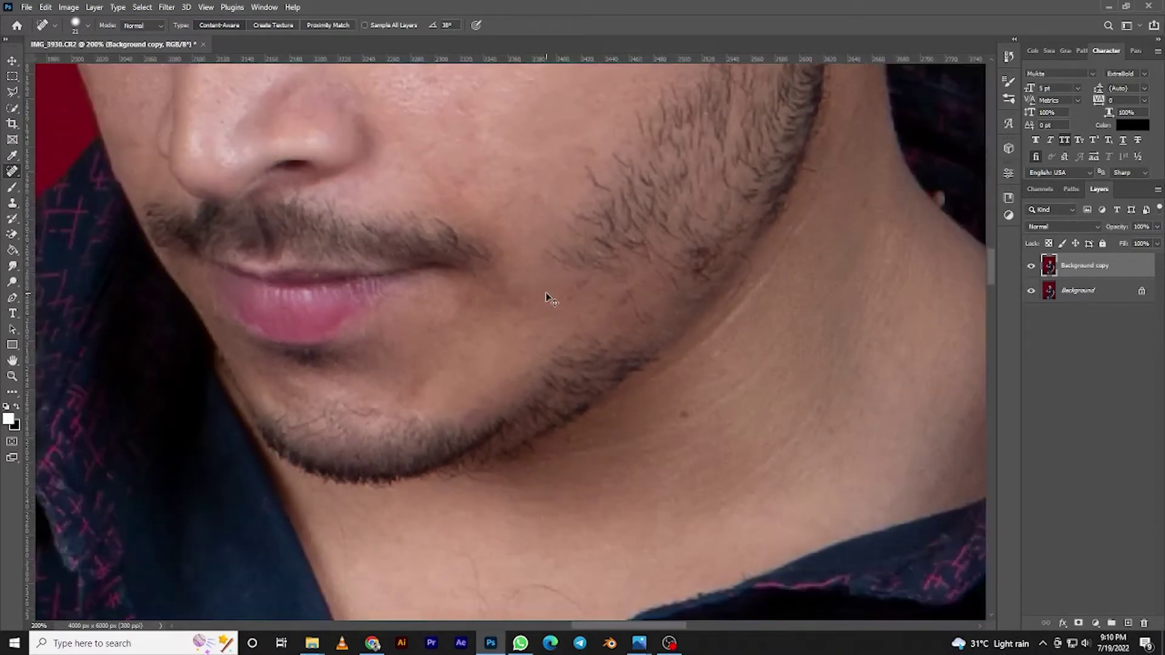
drag(491, 205, 642, 386)
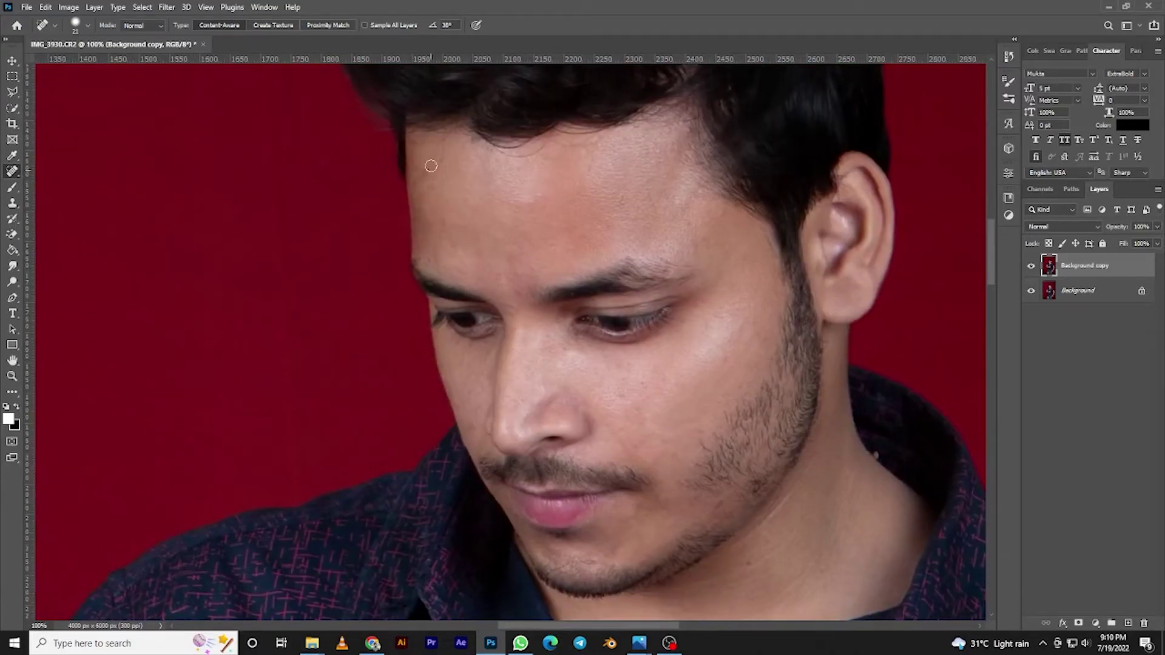
click(1030, 268)
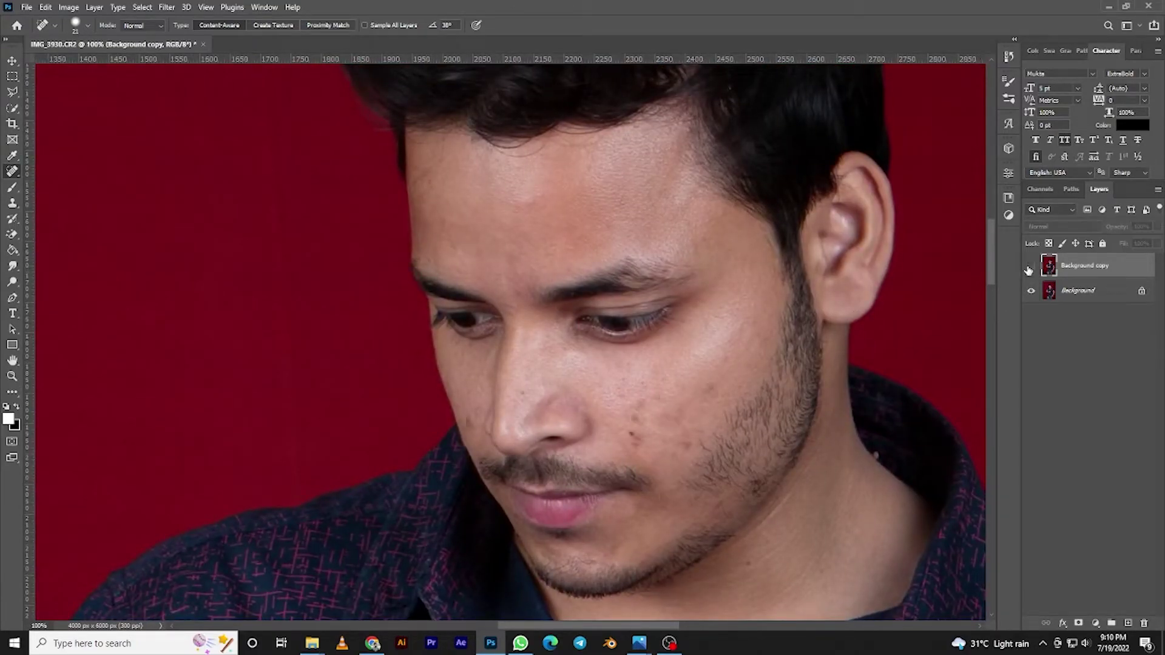
click(1030, 268)
click(1030, 269)
click(1029, 268)
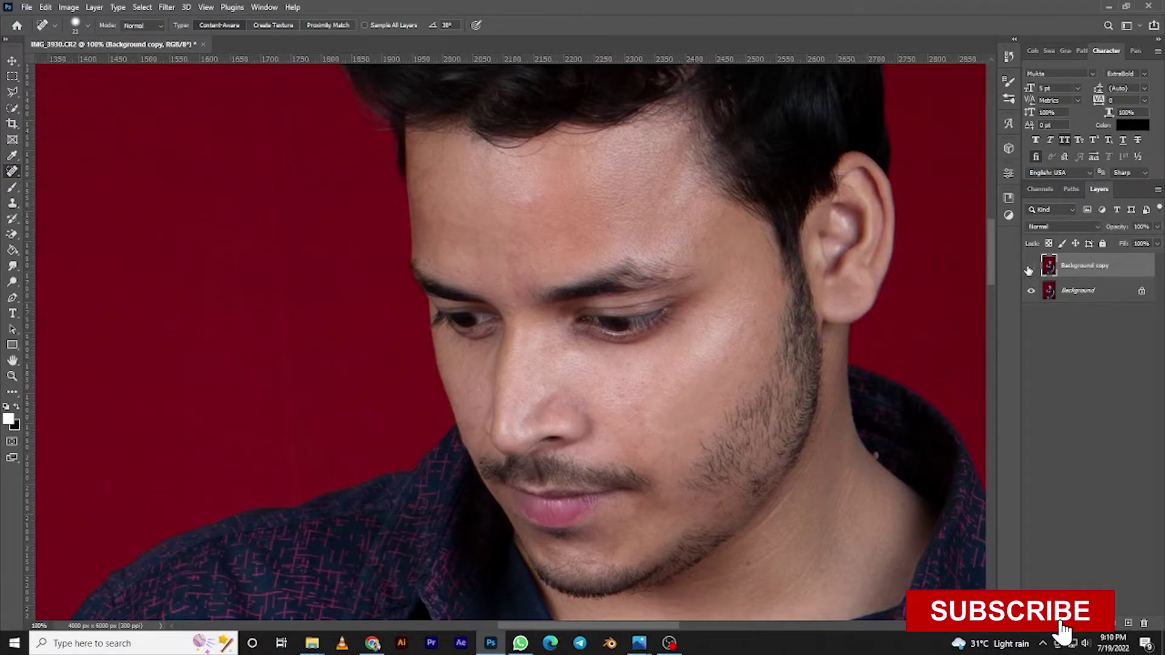
click(1030, 268)
click(1030, 269)
click(1030, 268)
click(1030, 269)
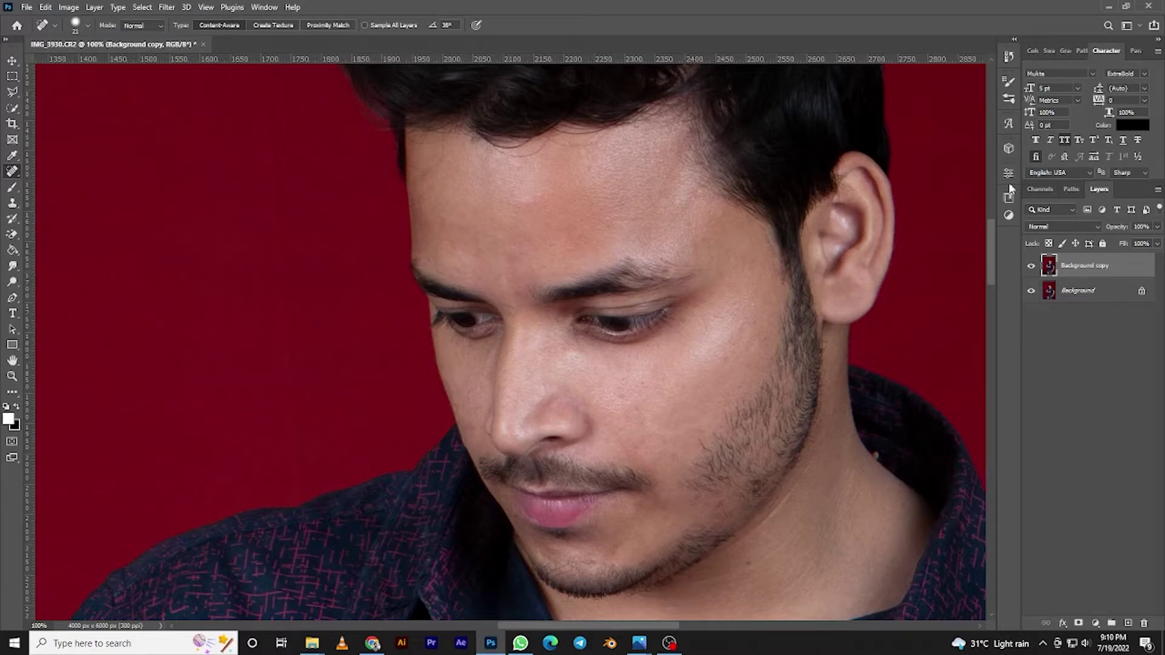
Hide the retouched copy, choose the Patch Tool, and duplicate Background into Background copy 2
click(1030, 271)
key(shift+j)
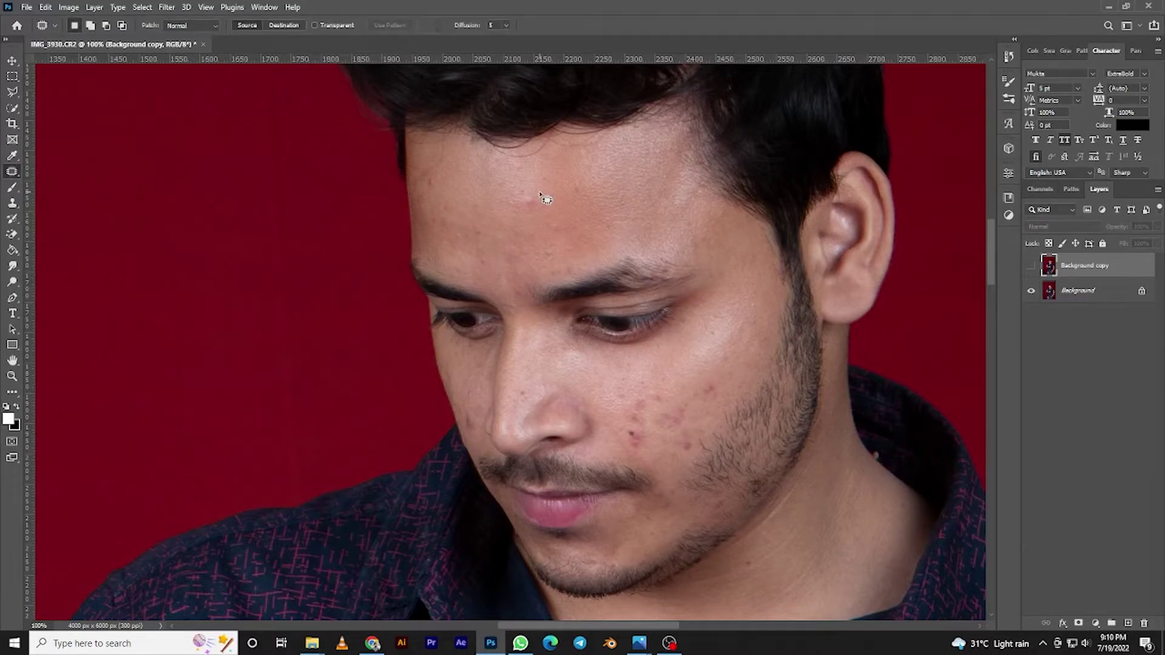
click(1096, 297)
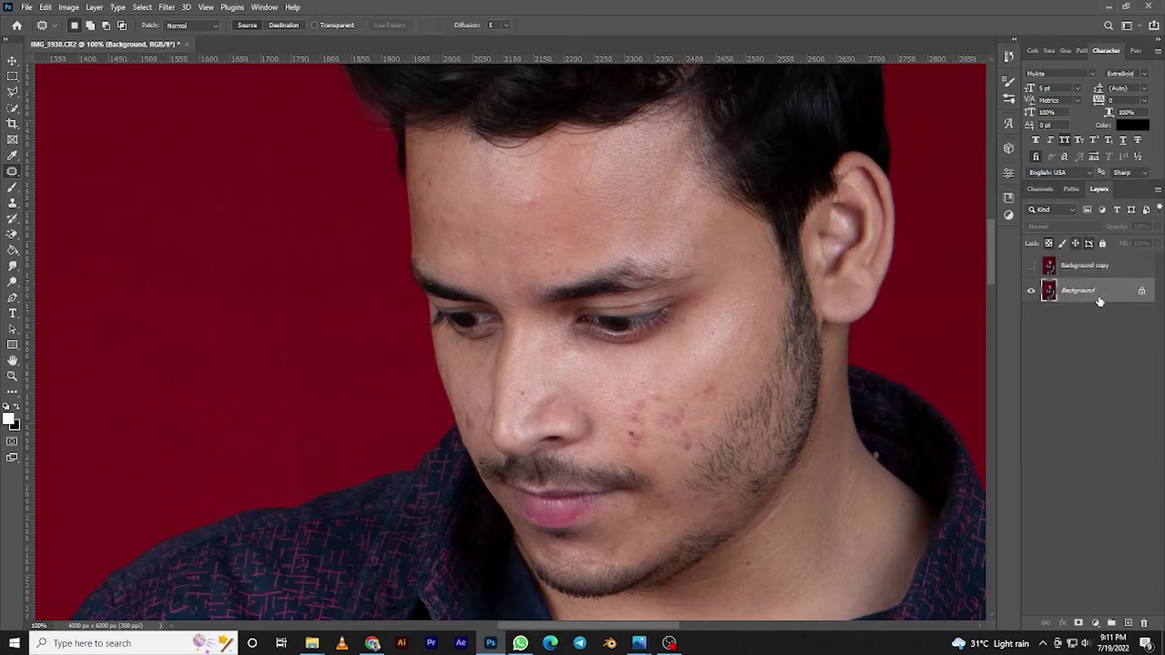
key(ctrl+j)
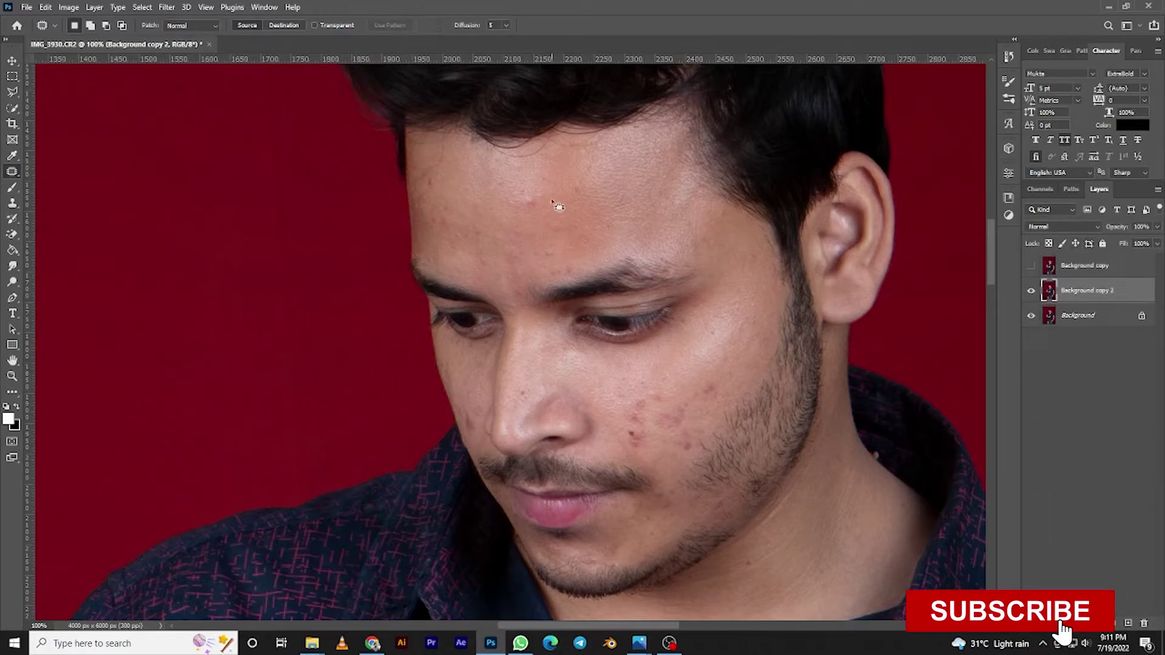
key(ctrl+plus)
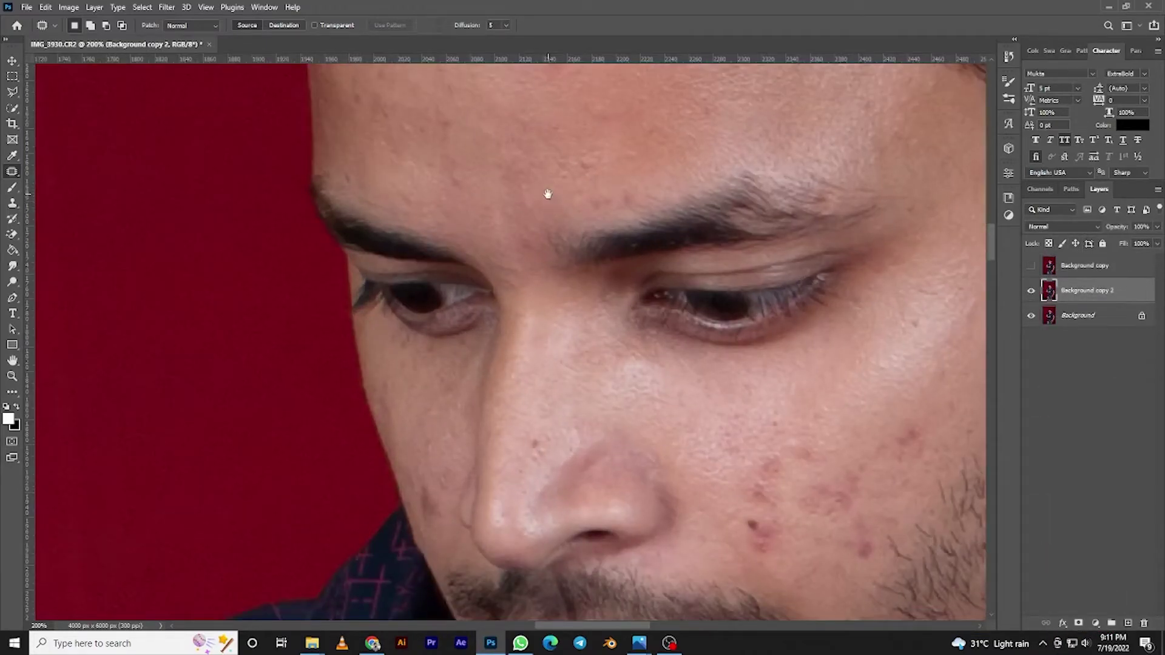
scroll(549, 200, up, 5)
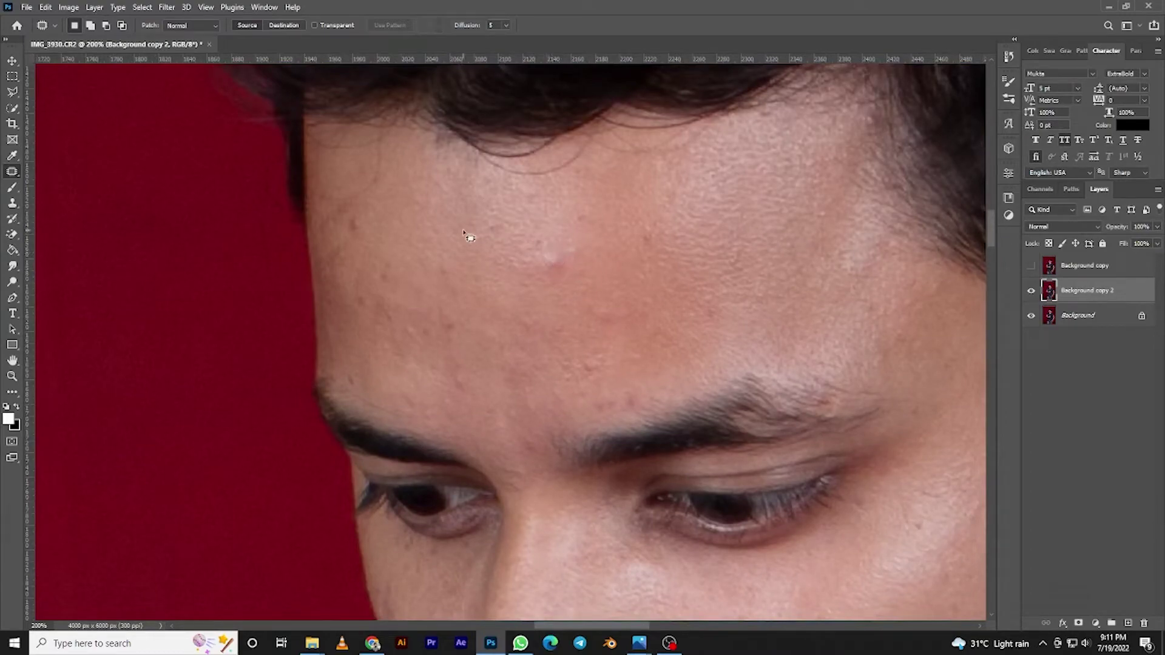
Patch the first forehead blemishes with clean nearby skin
mouse_move(539, 236)
mouse_down()
mouse_move(543, 283)
mouse_move(567, 237)
mouse_move(550, 235)
mouse_move(619, 261)
mouse_up()
key(ctrl+d)
drag(495, 223, 494, 222)
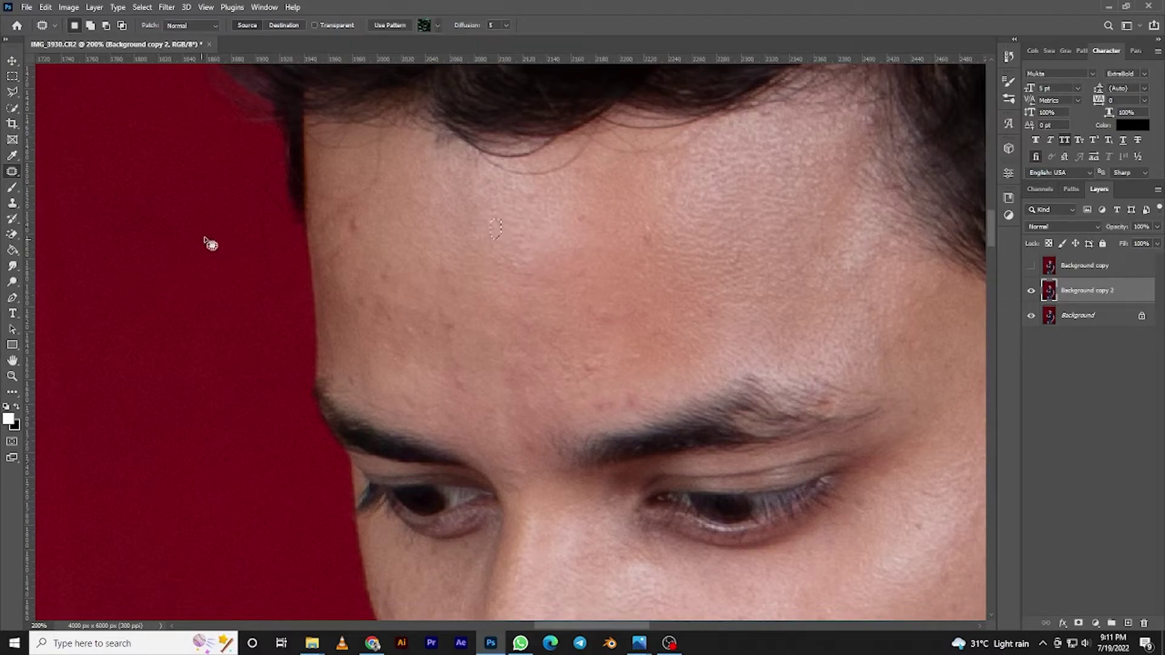
key(ctrl+d)
drag(361, 217, 359, 216)
drag(355, 218, 403, 219)
key(ctrl+d)
mouse_move(366, 282)
mouse_down()
mouse_move(360, 327)
mouse_move(403, 262)
mouse_move(376, 355)
mouse_move(384, 270)
mouse_move(455, 247)
mouse_up()
key(ctrl+d)
key(ctrl+d)
mouse_move(451, 307)
mouse_down()
mouse_move(512, 286)
mouse_move(589, 338)
mouse_move(572, 338)
mouse_move(684, 294)
mouse_up()
Patch the remaining forehead spots, including those just above the eyebrow
key(ctrl+d)
key(ctrl+d)
mouse_move(656, 218)
mouse_down()
mouse_move(666, 234)
mouse_move(655, 247)
mouse_move(739, 304)
mouse_up()
key(ctrl+d)
click(586, 233)
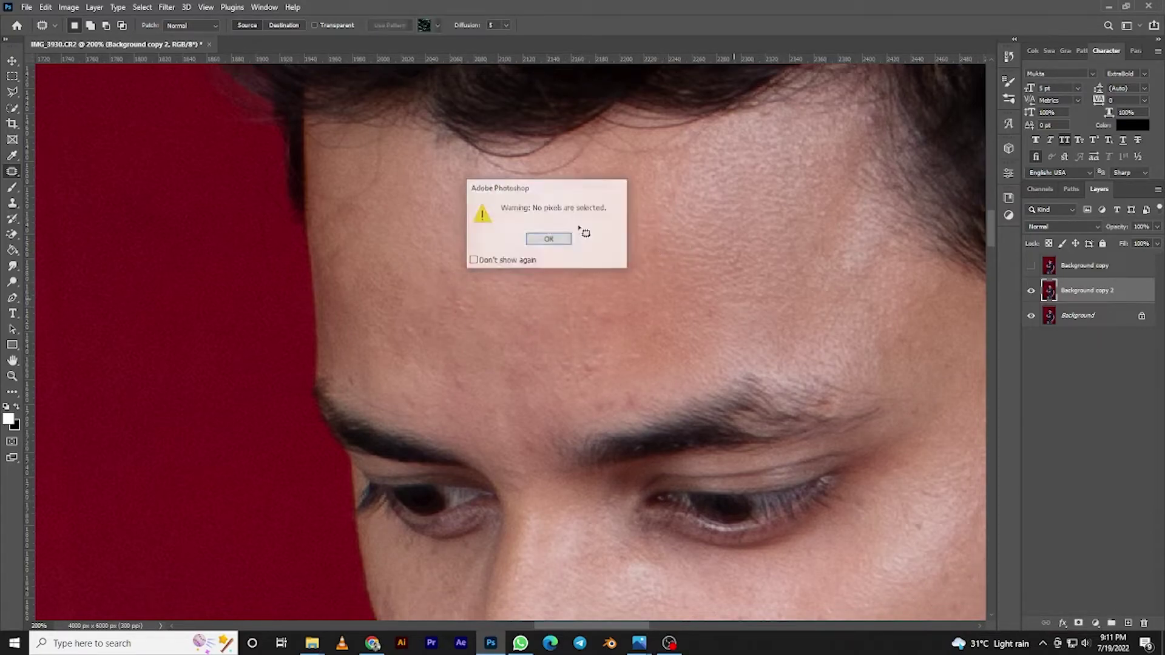
key(Return)
mouse_move(576, 231)
mouse_down()
mouse_move(584, 217)
mouse_move(656, 286)
mouse_up()
key(ctrl+d)
drag(583, 349, 580, 348)
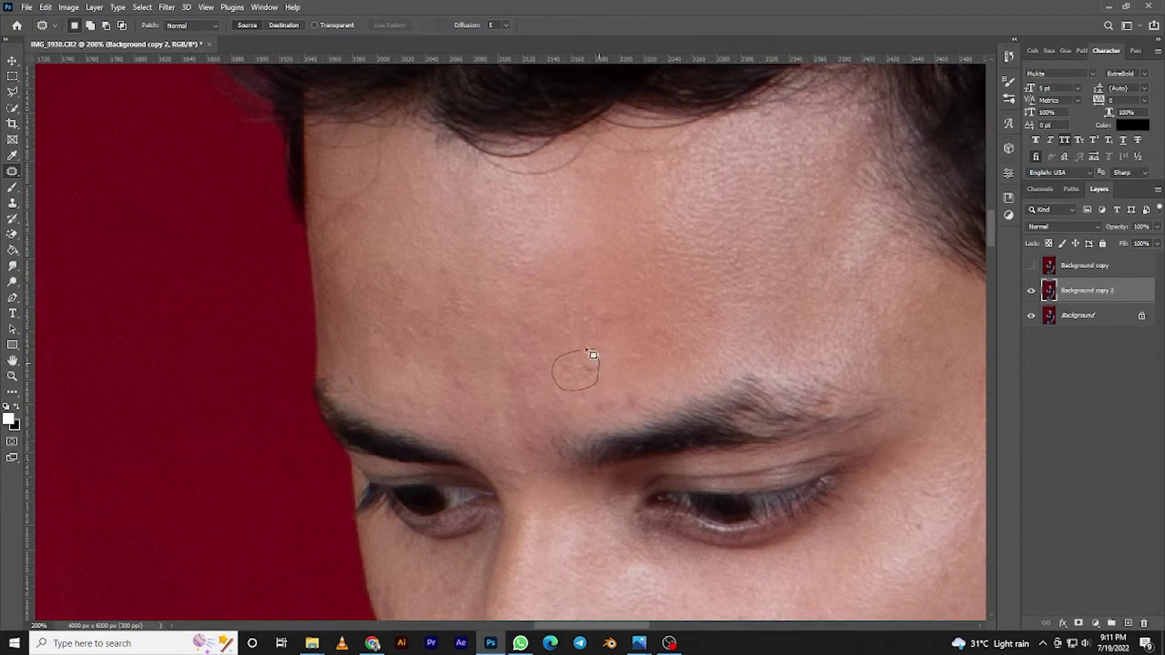
key(ctrl+d)
mouse_move(633, 377)
mouse_down()
mouse_move(648, 414)
mouse_move(652, 306)
mouse_up()
key(ctrl+d)
mouse_move(427, 401)
mouse_down()
mouse_move(520, 317)
mouse_move(485, 310)
mouse_up()
key(ctrl+d)
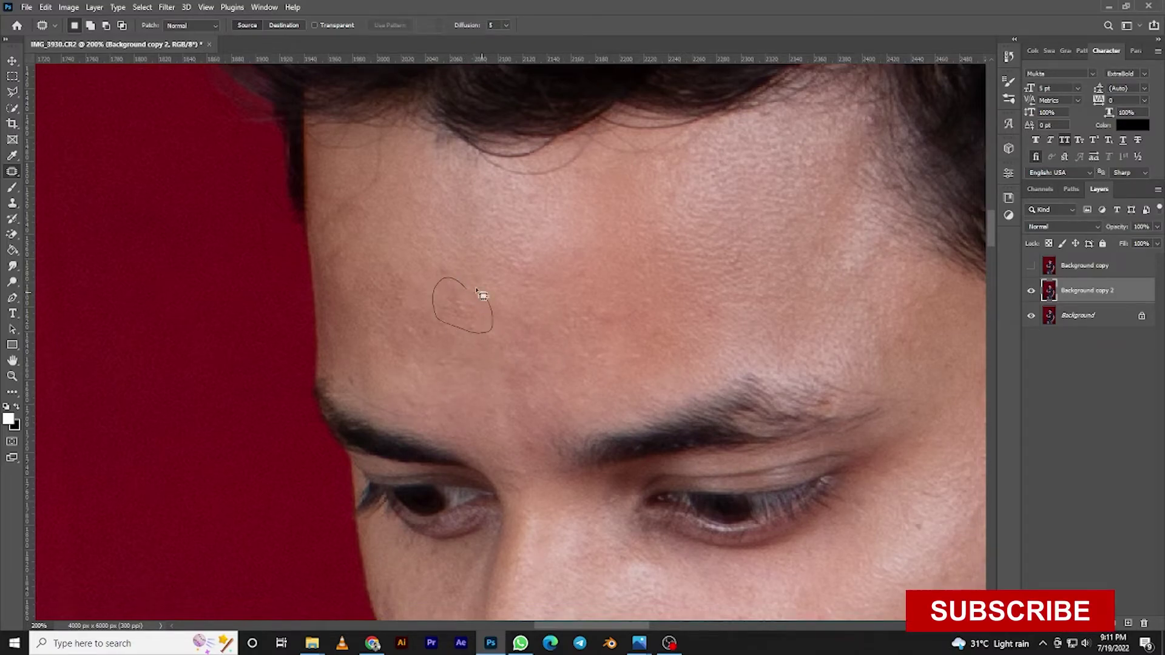
key(ctrl+d)
scroll(698, 333, down, 5)
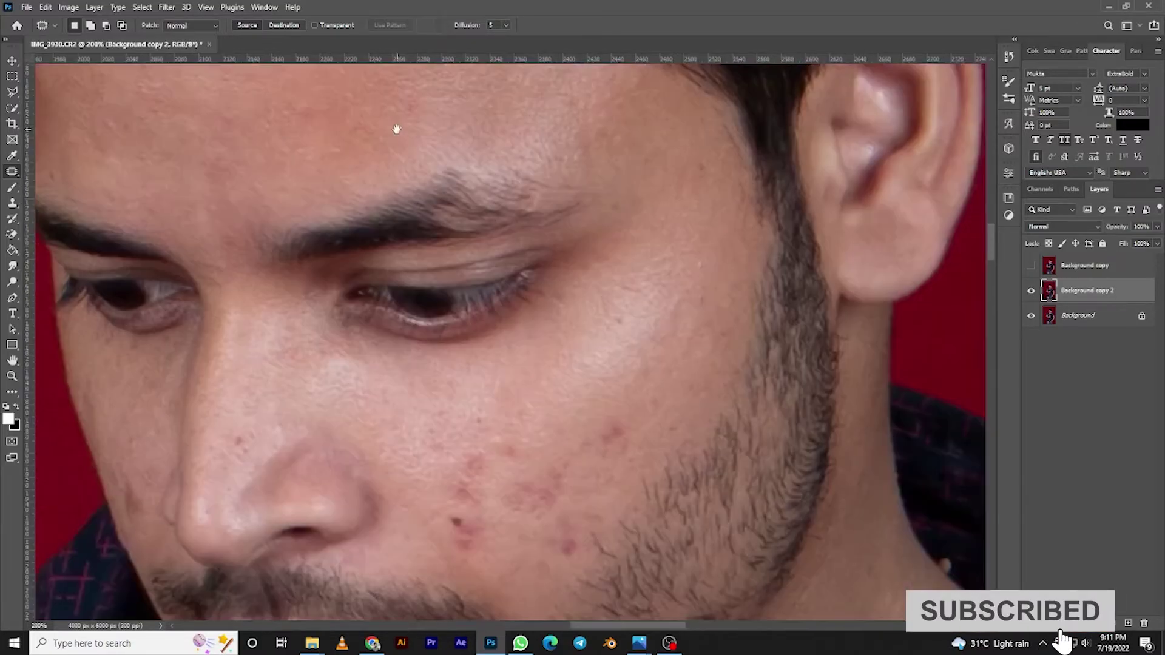
Patch the two clusters of red acne spots beside the beard with clean cheek skin
scroll(395, 122, right, 5)
drag(482, 315, 523, 301)
click(549, 238)
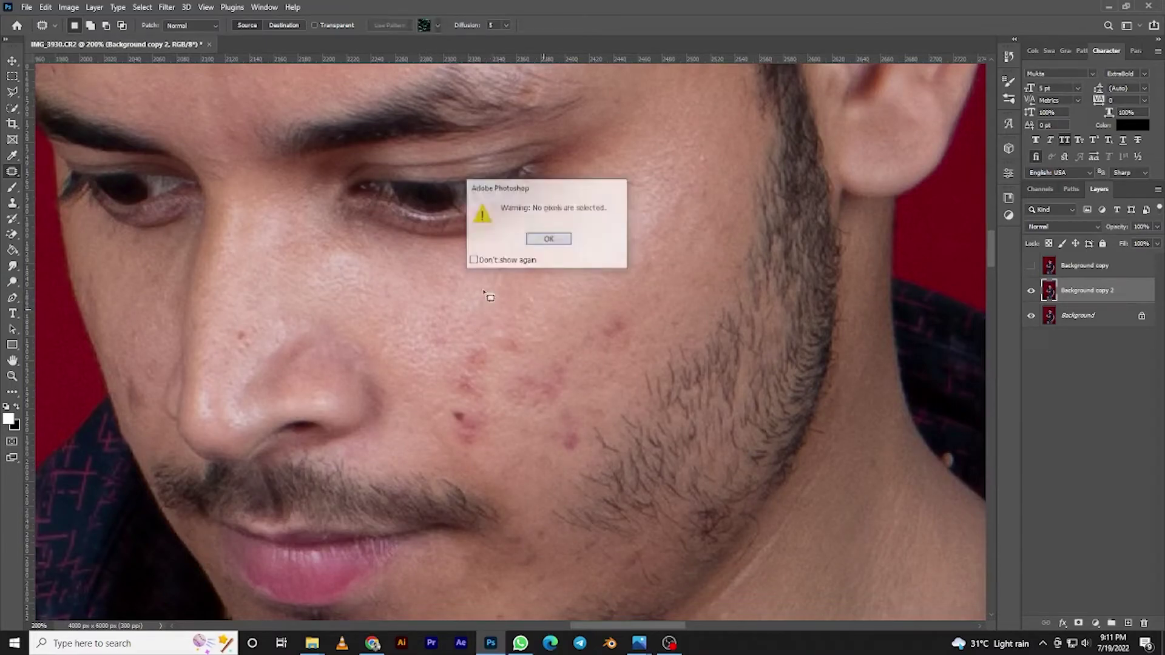
mouse_move(481, 335)
mouse_down()
mouse_move(497, 423)
mouse_move(480, 332)
mouse_up()
drag(482, 379, 591, 253)
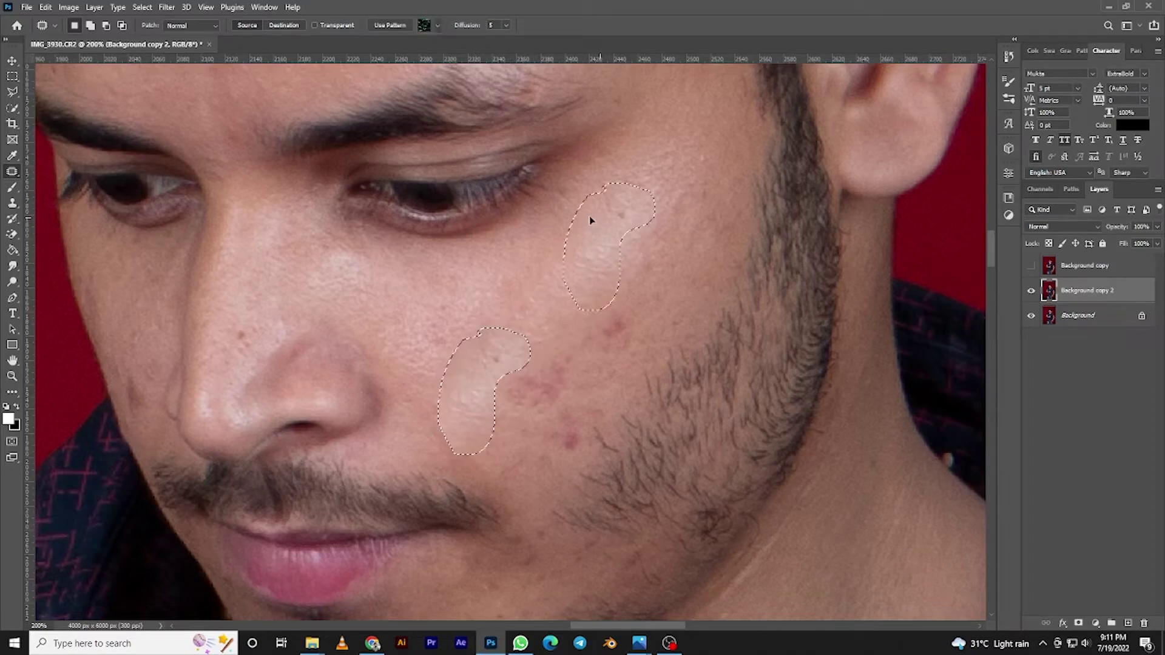
key(ctrl+d)
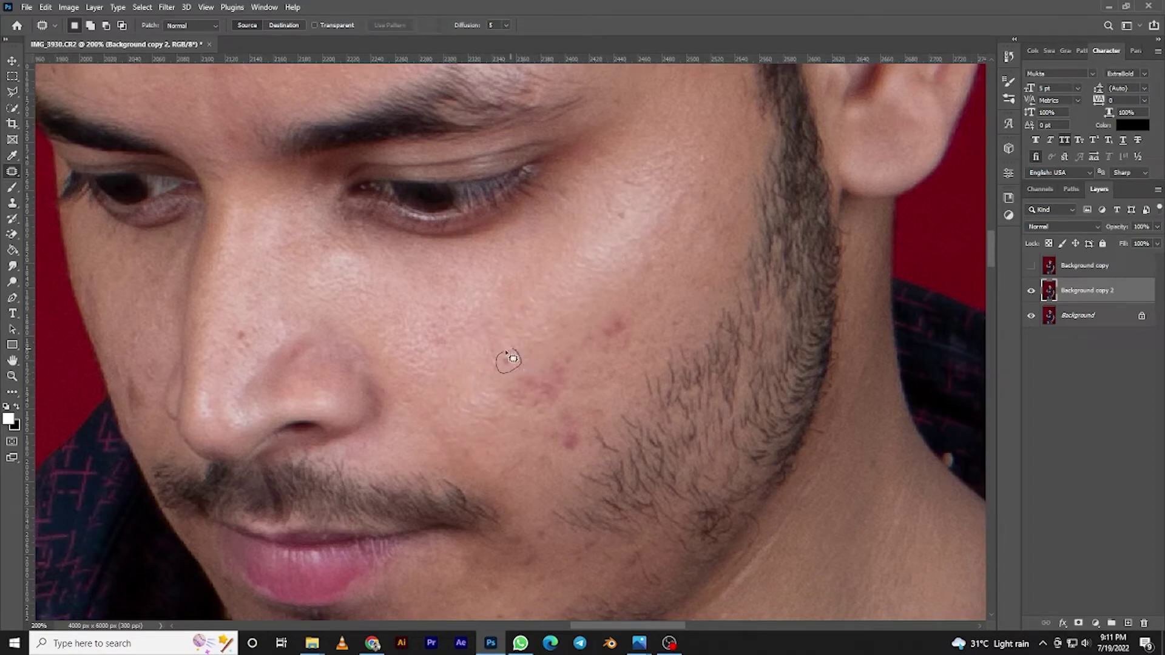
mouse_move(521, 352)
mouse_down()
mouse_move(502, 414)
mouse_move(575, 471)
mouse_move(593, 409)
mouse_move(647, 340)
mouse_move(571, 330)
mouse_move(524, 351)
mouse_up()
drag(581, 389, 489, 307)
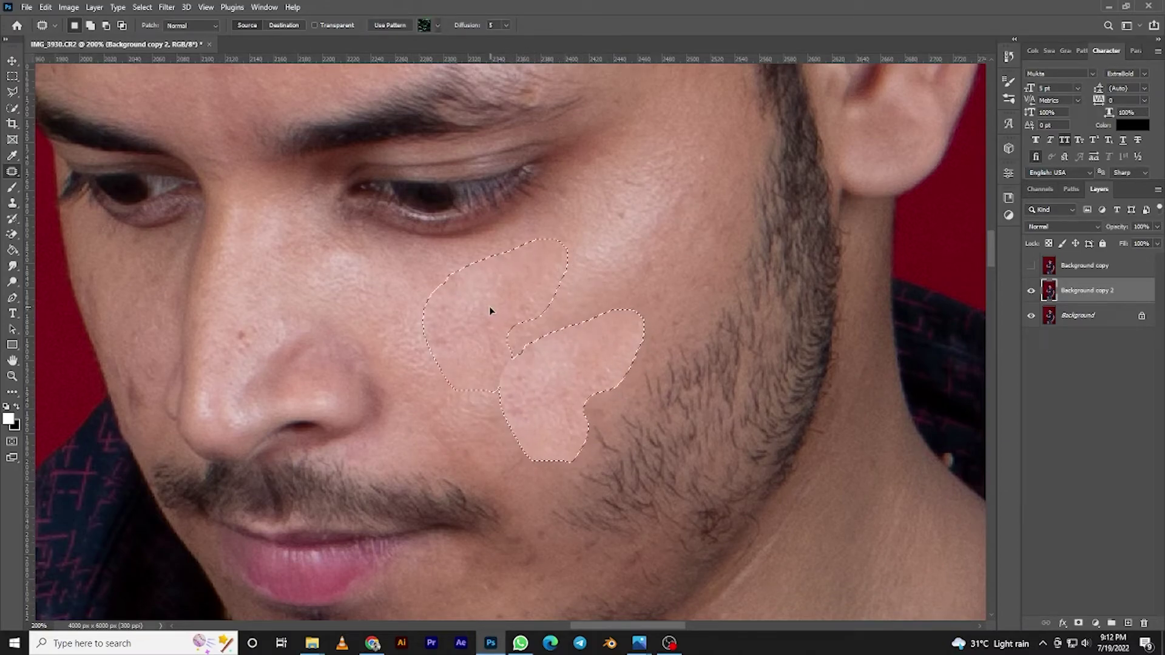
key(ctrl+d)
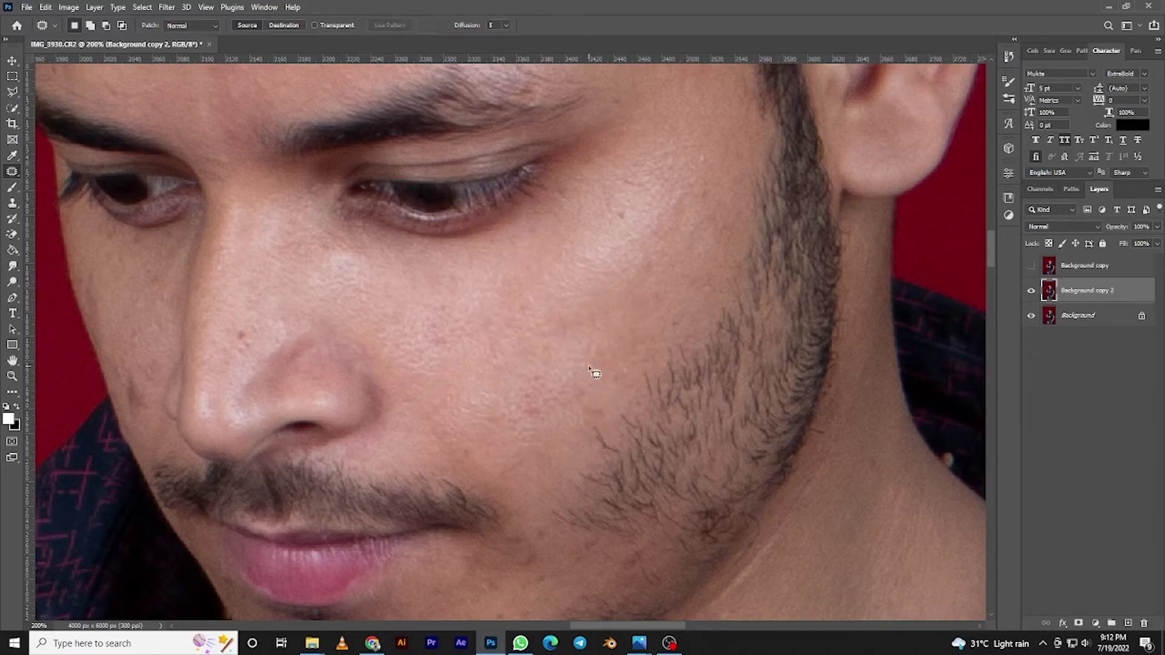
key(ctrl+minus)
key(ctrl+minus)
key(ctrl+minus)
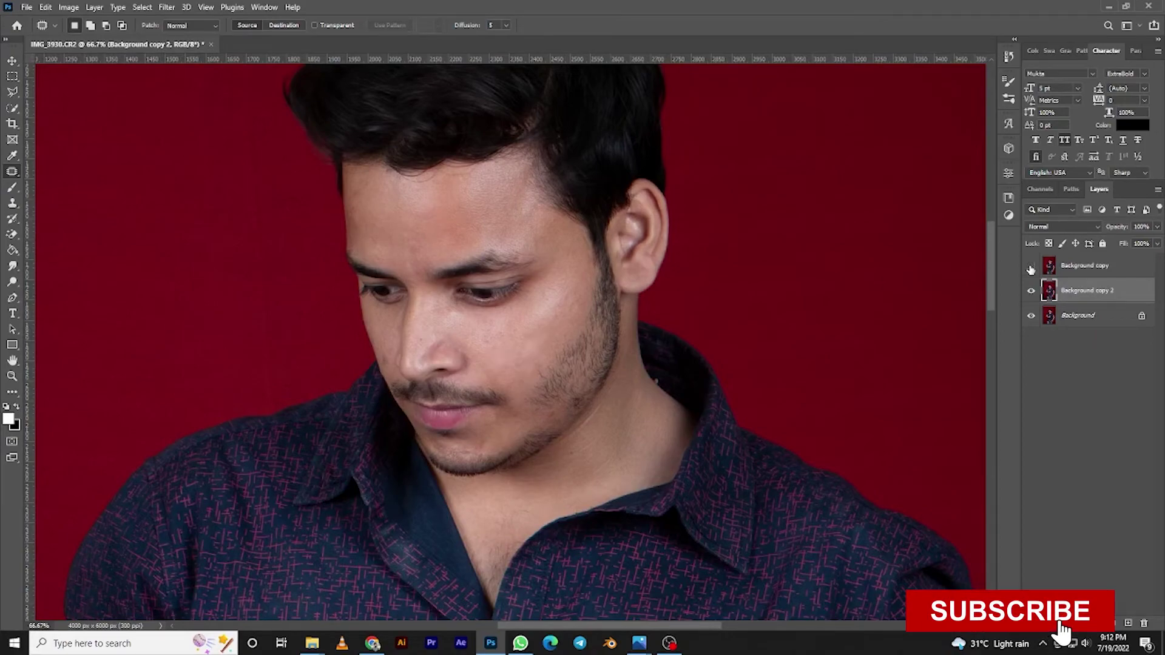
Toggle Background copy 2 to compare before and after, then show Background copy again
click(1032, 291)
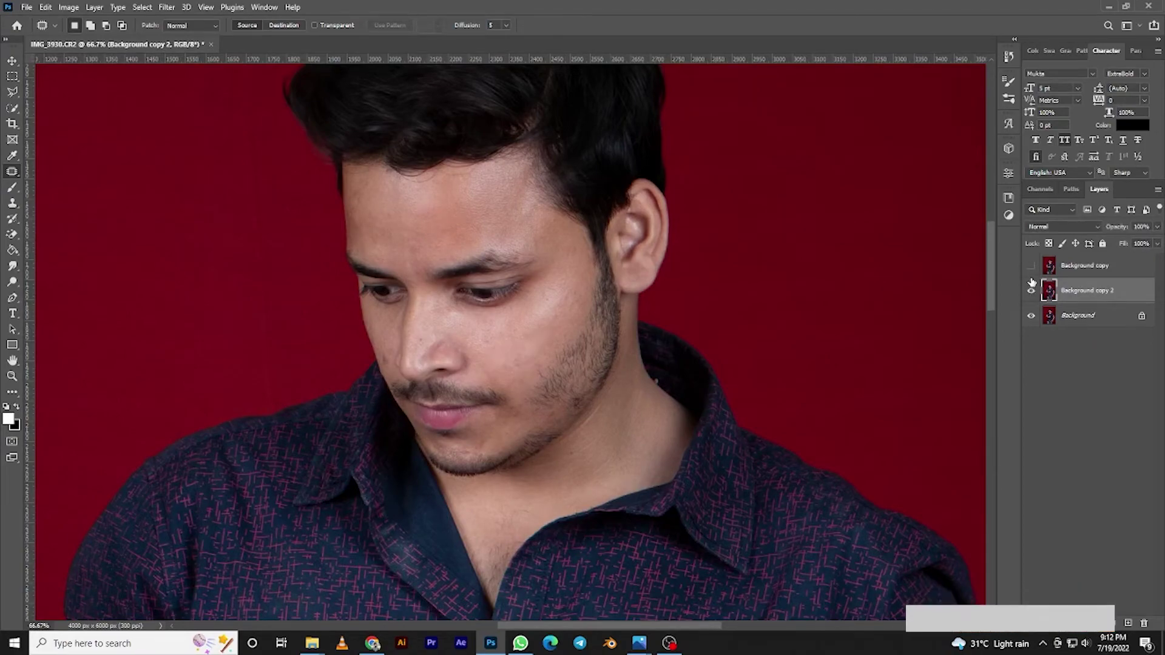
click(1031, 291)
click(1031, 292)
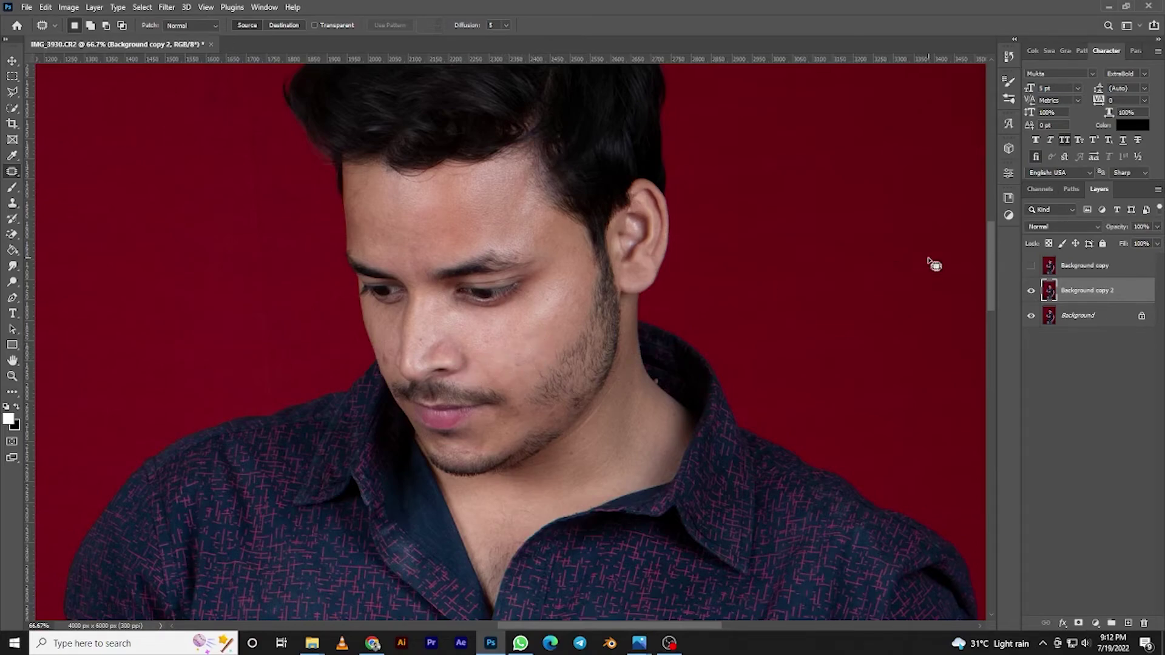
click(1033, 267)
Check the healing tools list, then zoom out and back in on the head and shoulders
right_click(20, 175)
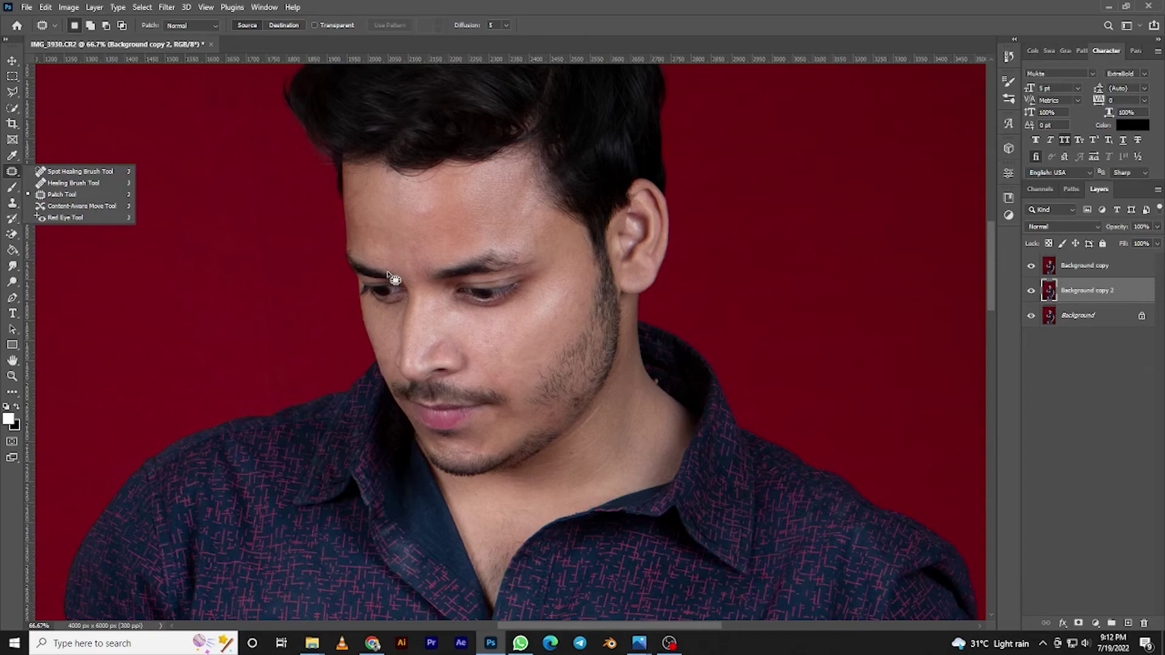
click(14, 174)
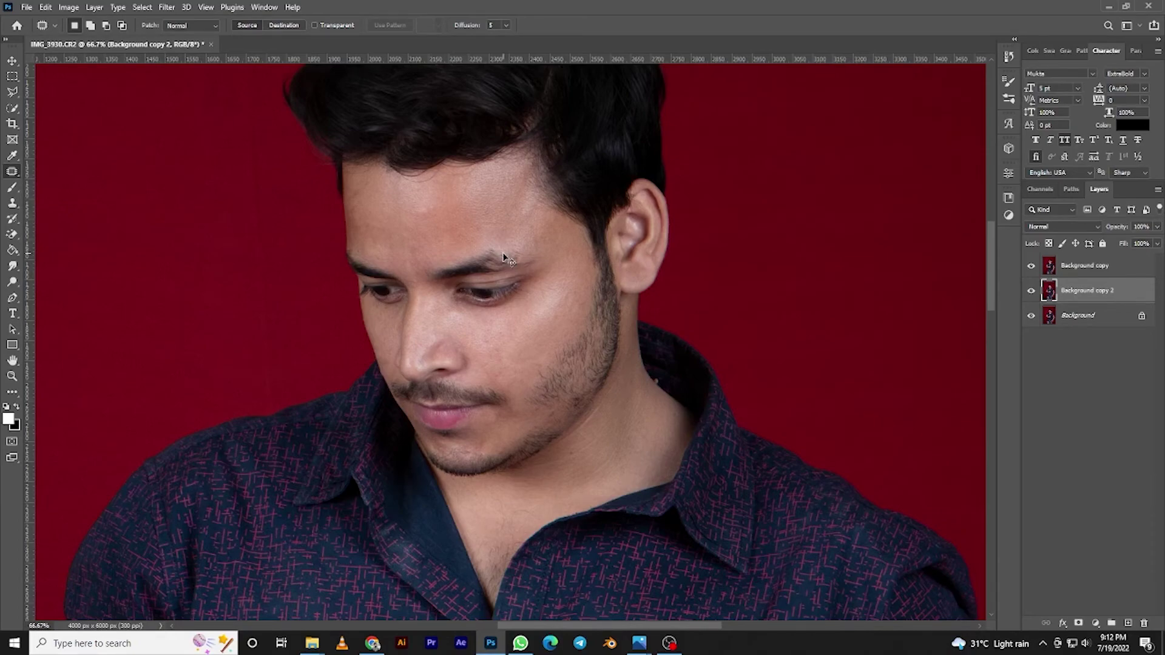
key(ctrl+minus)
key(ctrl+minus)
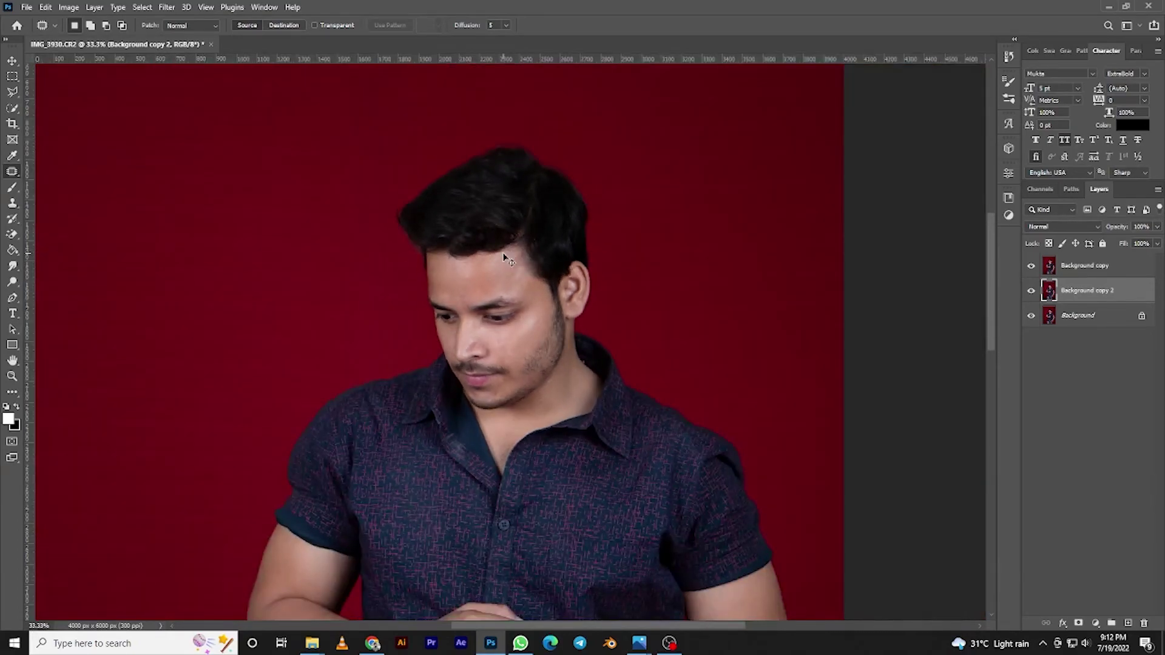
key(ctrl+plus)
key(ctrl+plus)
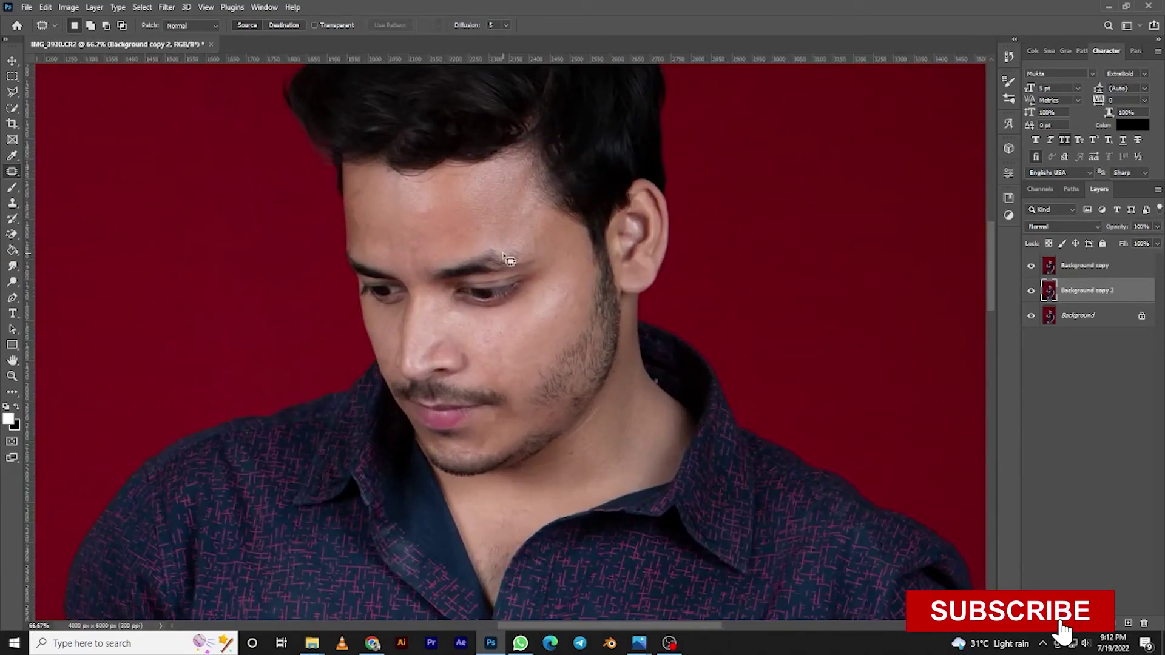